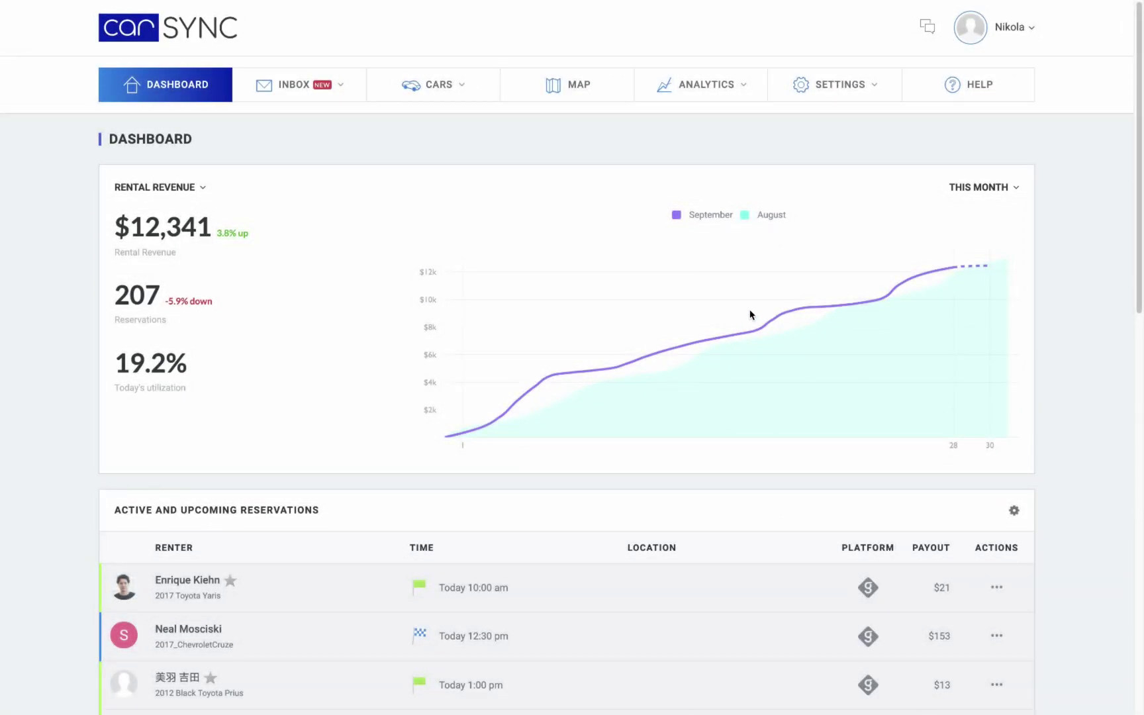
Under Settings > Message Templates, add a new template named 'Welcome message'.
{"action": "left_click", "coordinate": [839, 84]}
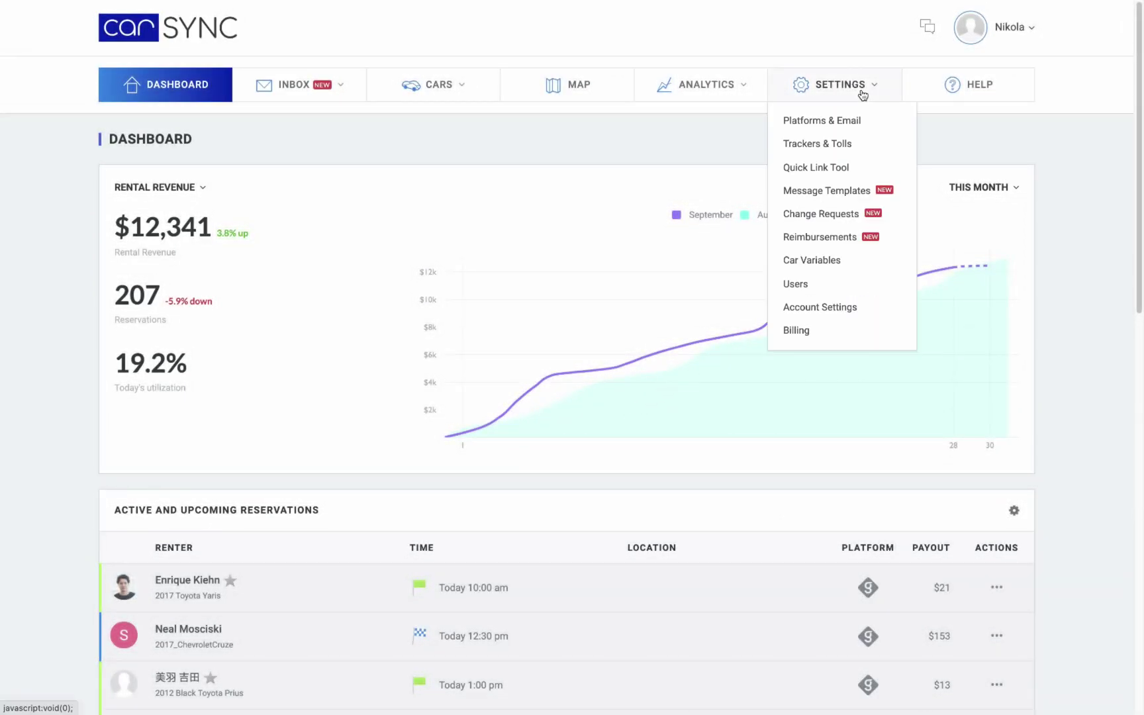
{"action": "left_click", "coordinate": [860, 190]}
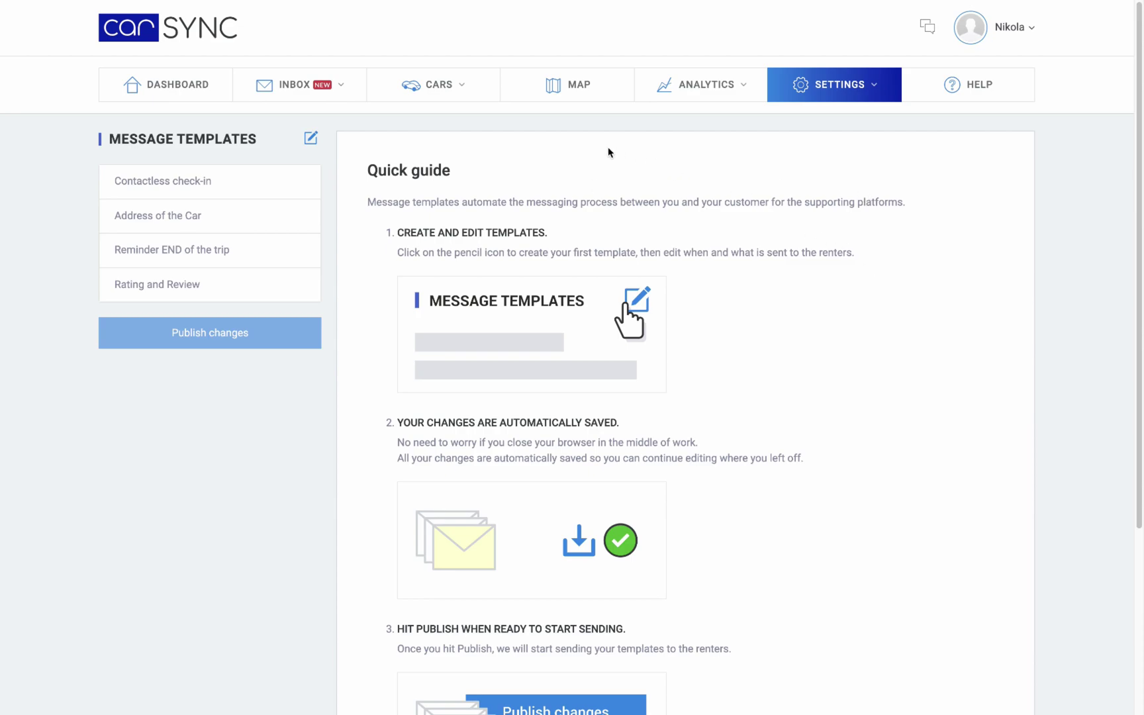
{"action": "left_click", "coordinate": [311, 139]}
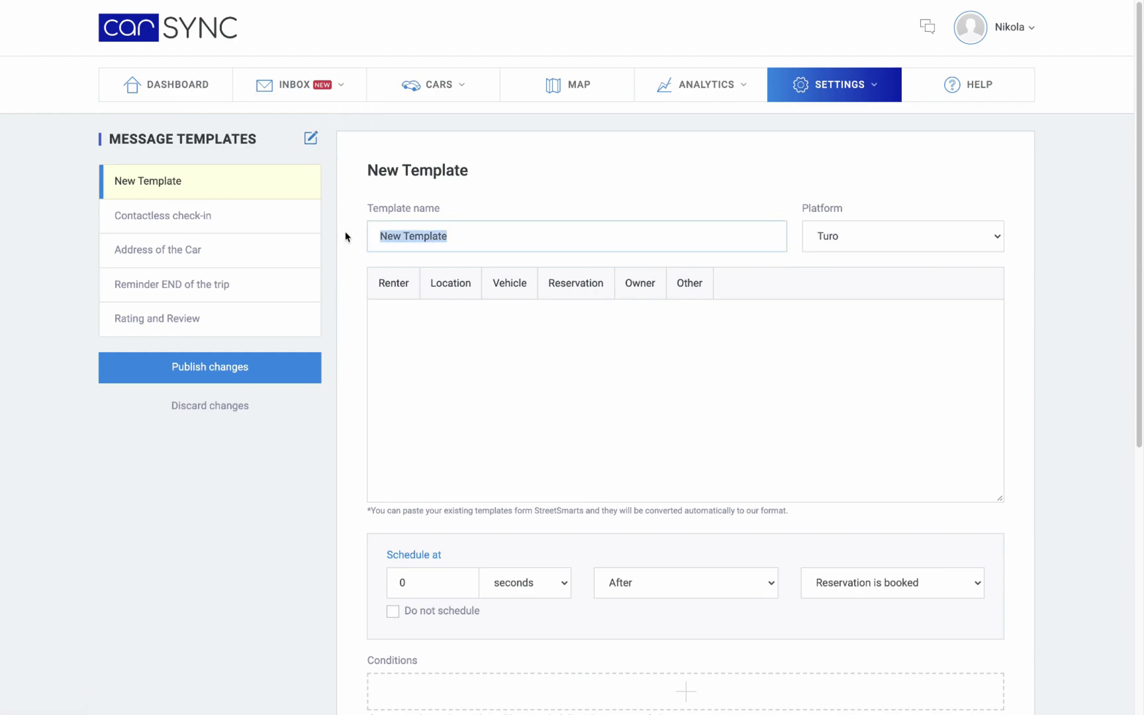
{"action": "type", "text": "Welcome mes"}
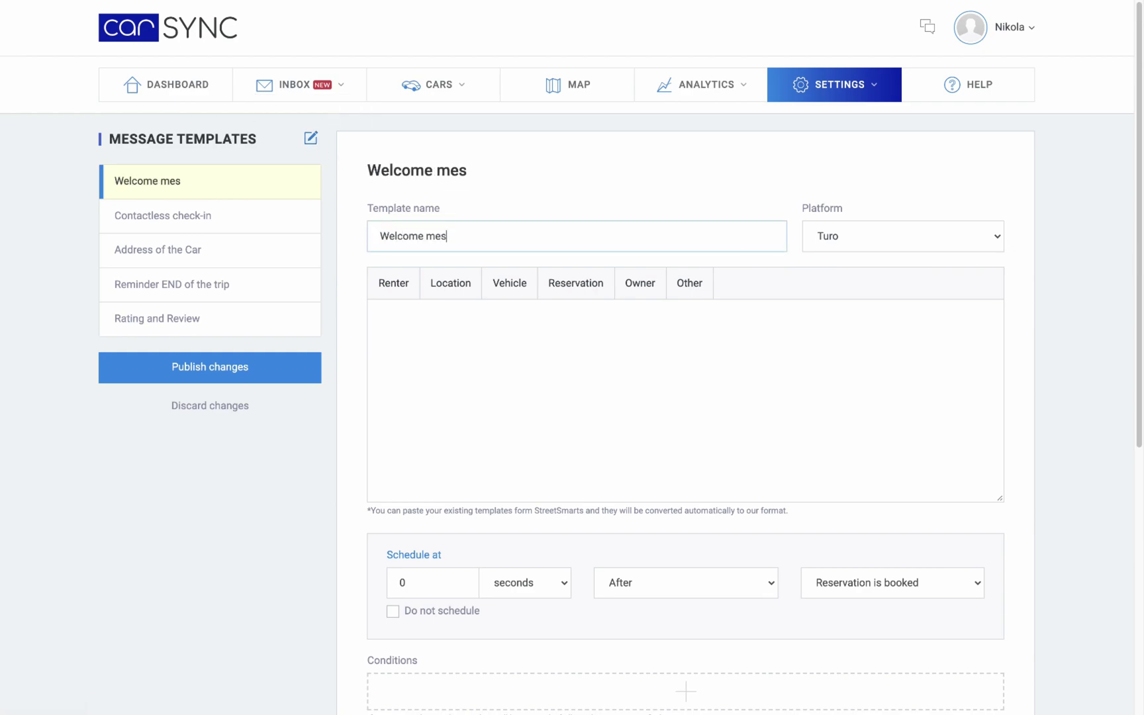
{"action": "type", "text": "sage"}
Write 'Hi {renter full name}, thank you for renting' followed by the vehicle make and model placeholders.
{"action": "left_click", "coordinate": [387, 348]}
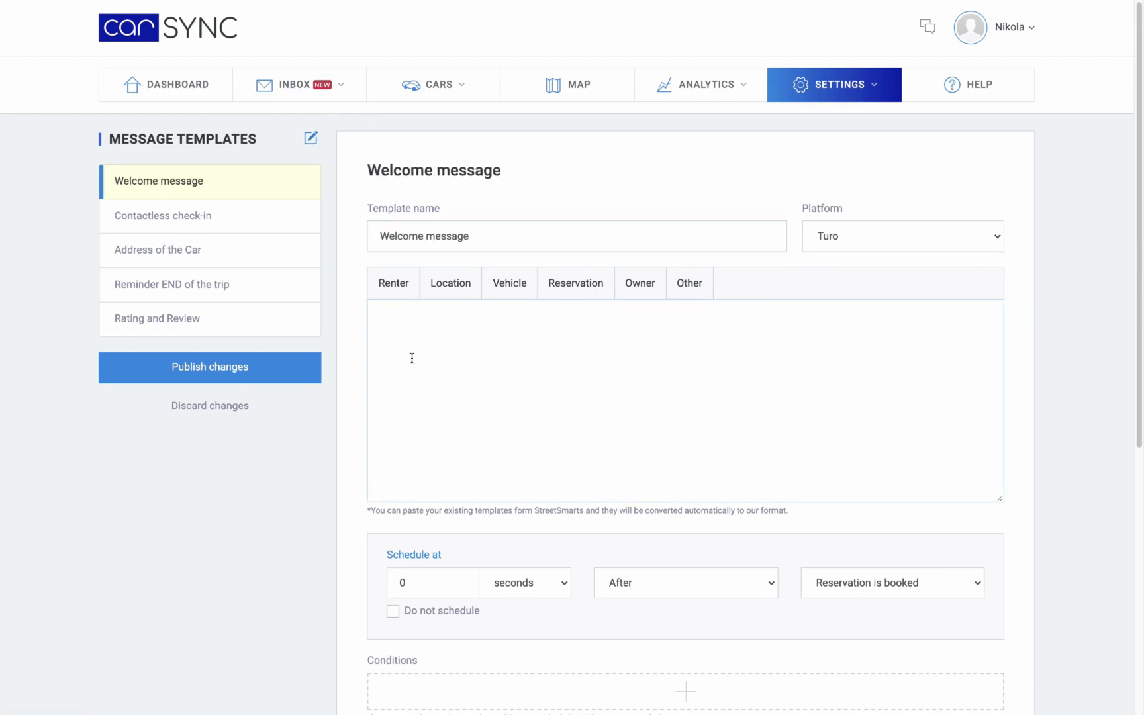
{"action": "type", "text": "Hi"}
{"action": "left_click", "coordinate": [394, 283]}
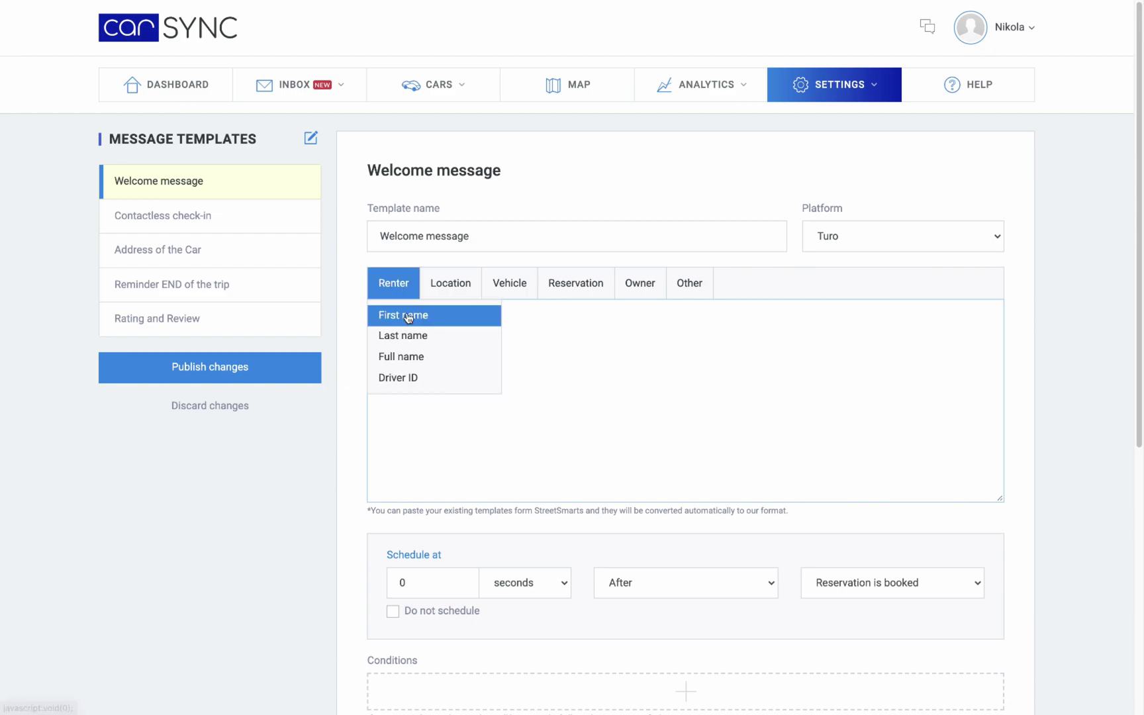
{"action": "left_click", "coordinate": [395, 358]}
{"action": "type", "text": "T"}
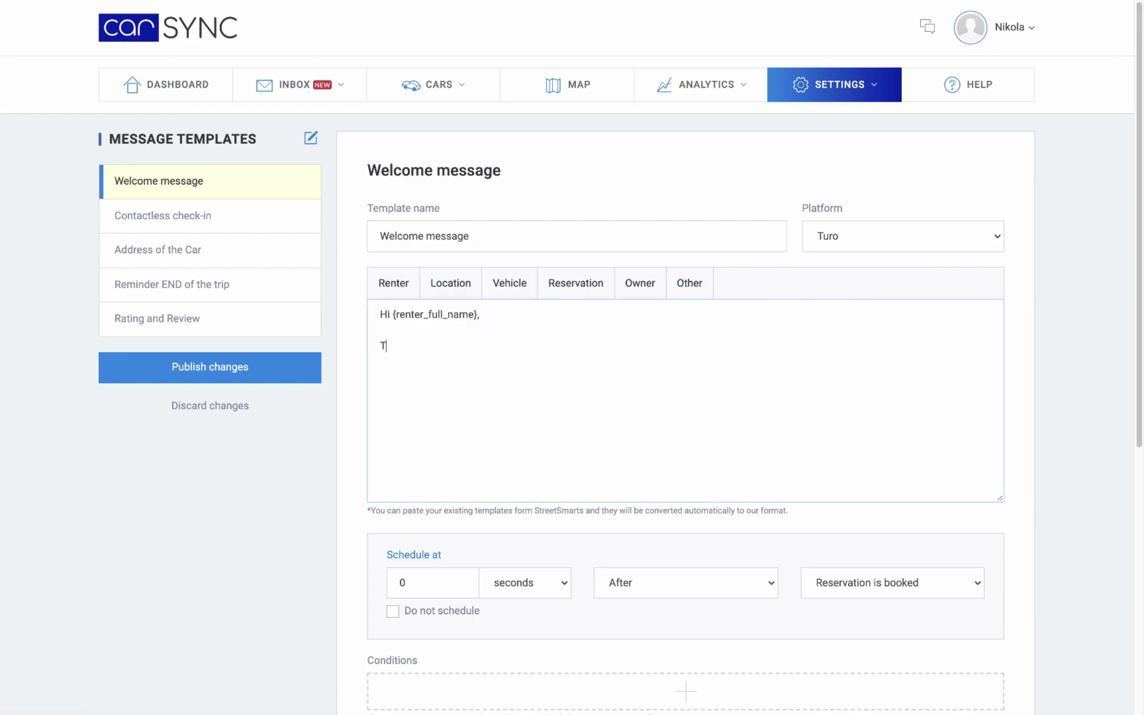
{"action": "type", "text": "hank you for renting"}
{"action": "left_click", "coordinate": [509, 283]}
{"action": "left_click", "coordinate": [518, 338]}
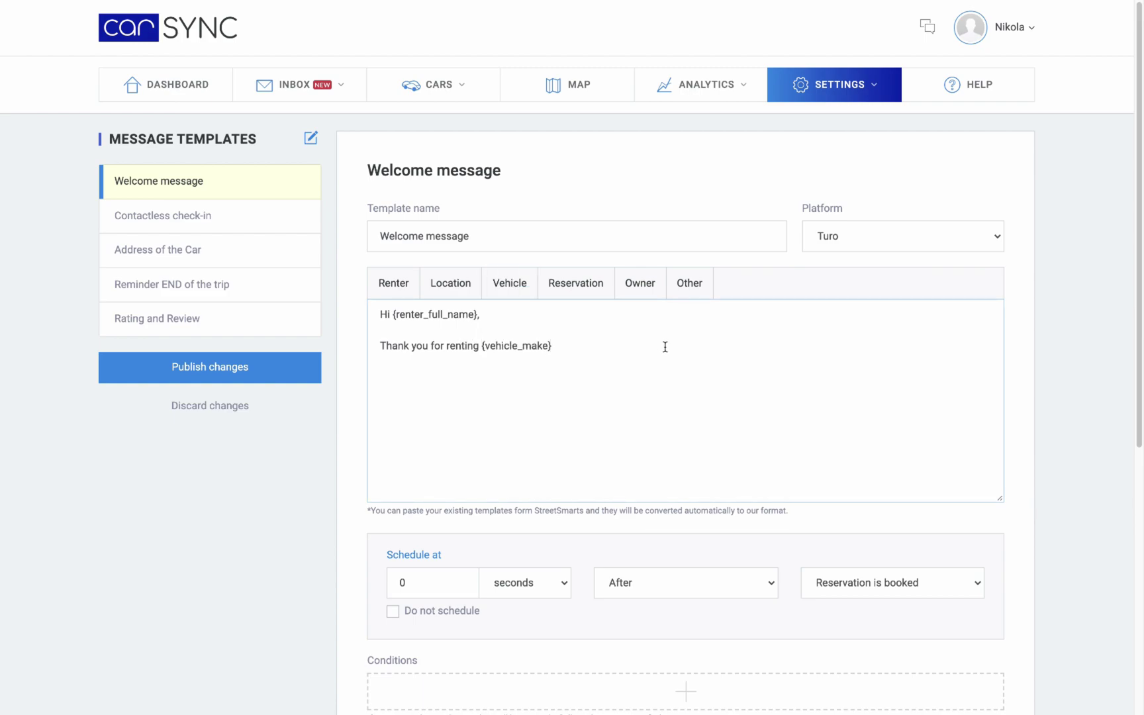
{"action": "left_click", "coordinate": [509, 283]}
{"action": "left_click", "coordinate": [547, 353]}
Add the fuel-type sentence and 'The car location is' with the reservation location placeholder.
{"action": "type", "text": ". T"}
{"action": "type", "text": "his car uses"}
{"action": "left_click", "coordinate": [508, 291]}
{"action": "left_click", "coordinate": [522, 398]}
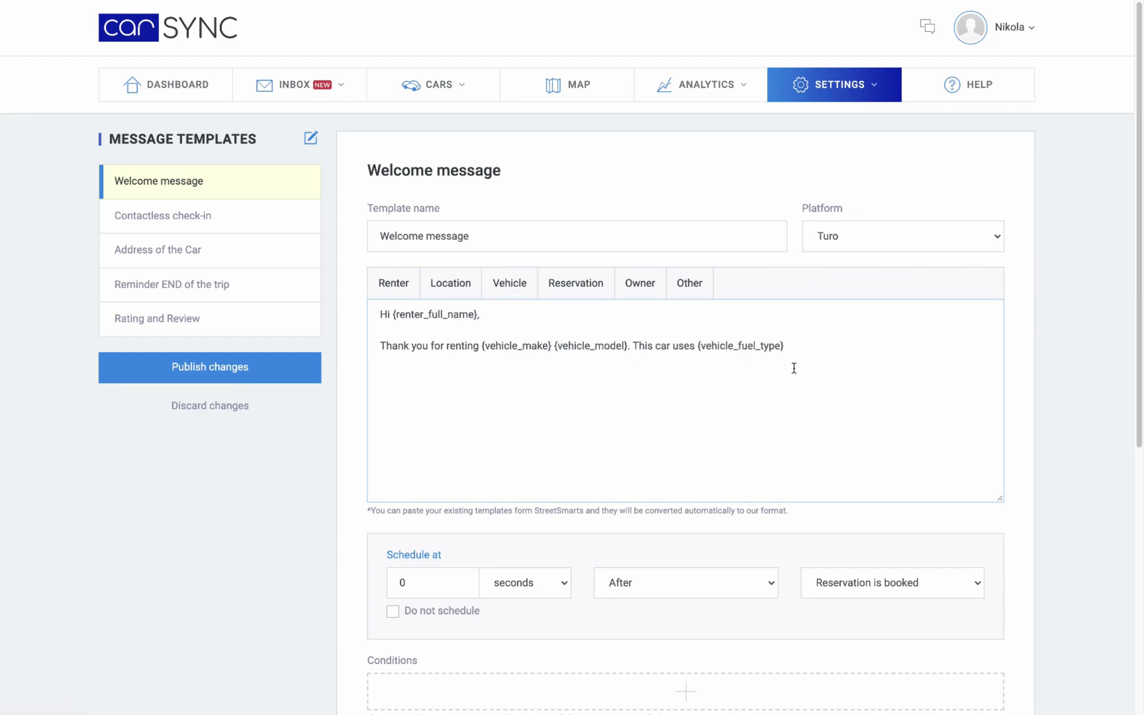
{"action": "type", "text": "fuel.  "}
{"action": "type", "text": "The car loc"}
{"action": "type", "text": "ation i"}
{"action": "type", "text": "s"}
{"action": "left_click", "coordinate": [450, 291]}
{"action": "left_click", "coordinate": [619, 316]}
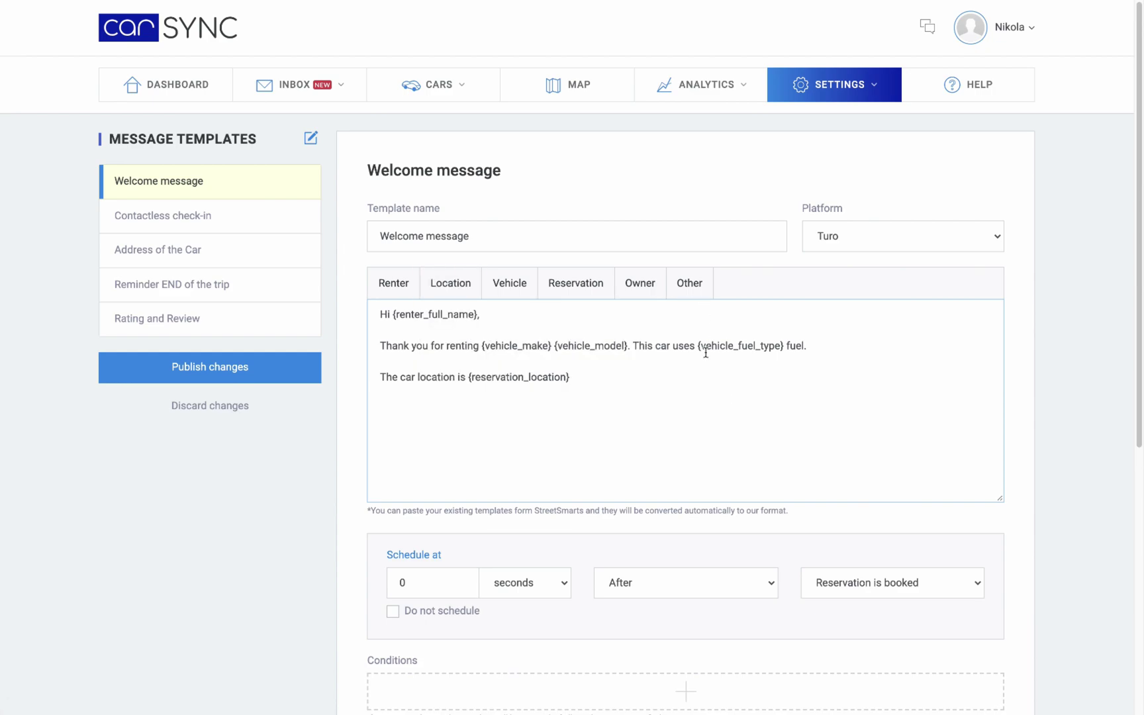
Add the trip start time, the instructions-one-hour-before note and thanks, signed with the owner's full name.
{"action": "type", "text": "Your trip starts at"}
{"action": "left_click", "coordinate": [575, 282]}
{"action": "left_click", "coordinate": [577, 316]}
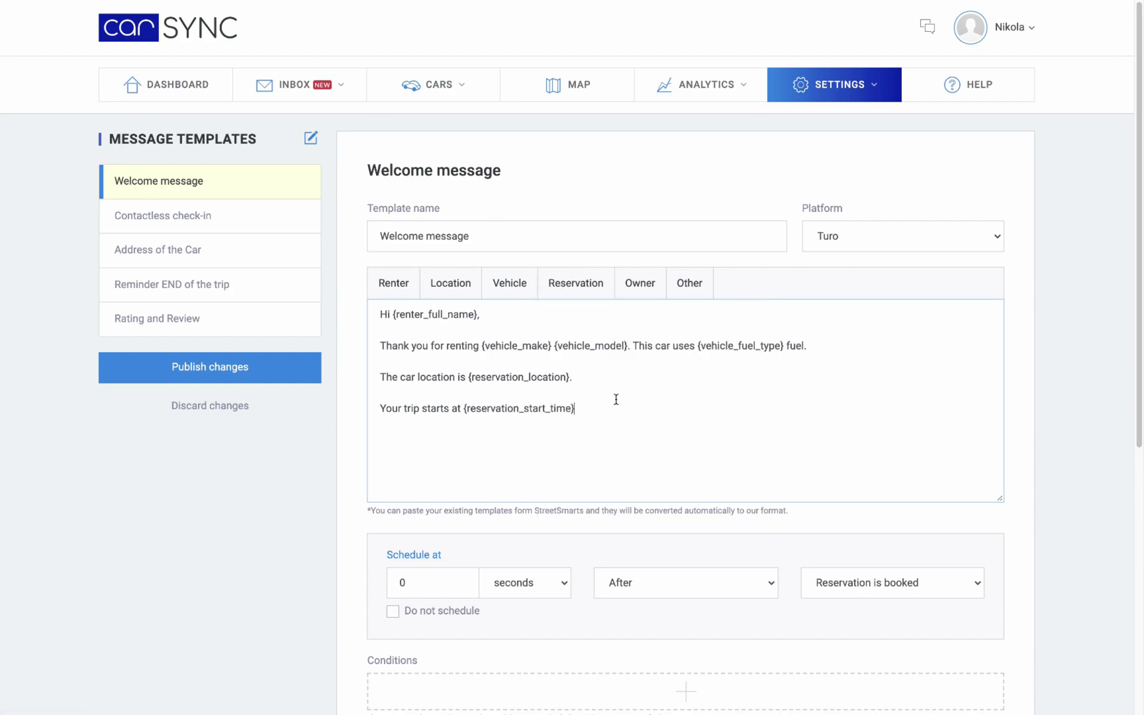
{"action": "type", "text": "ou will re"}
{"action": "key", "text": "BackSpace"}
{"action": "key", "text": "BackSpace"}
{"action": "type", "text": "eceive "}
{"action": "type", "text": "detailed instructi"}
{"action": "type", "text": "ons one hour b"}
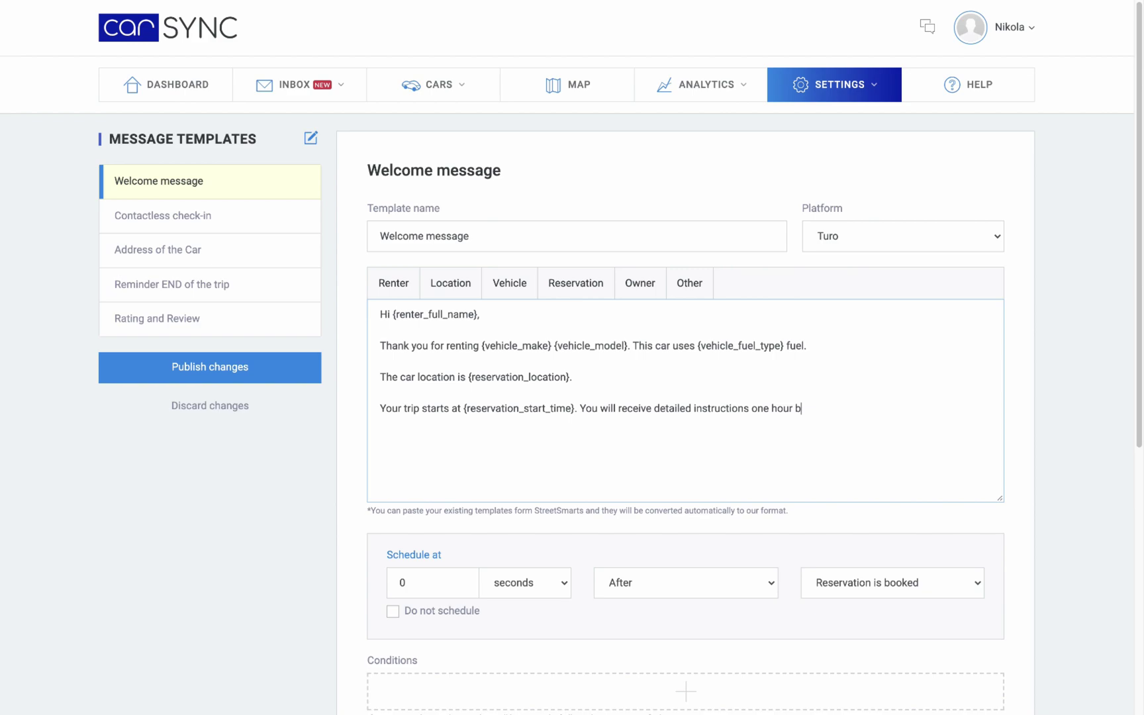
{"action": "type", "text": "efore the trip starts.  "}
{"action": "type", "text": "Tha"}
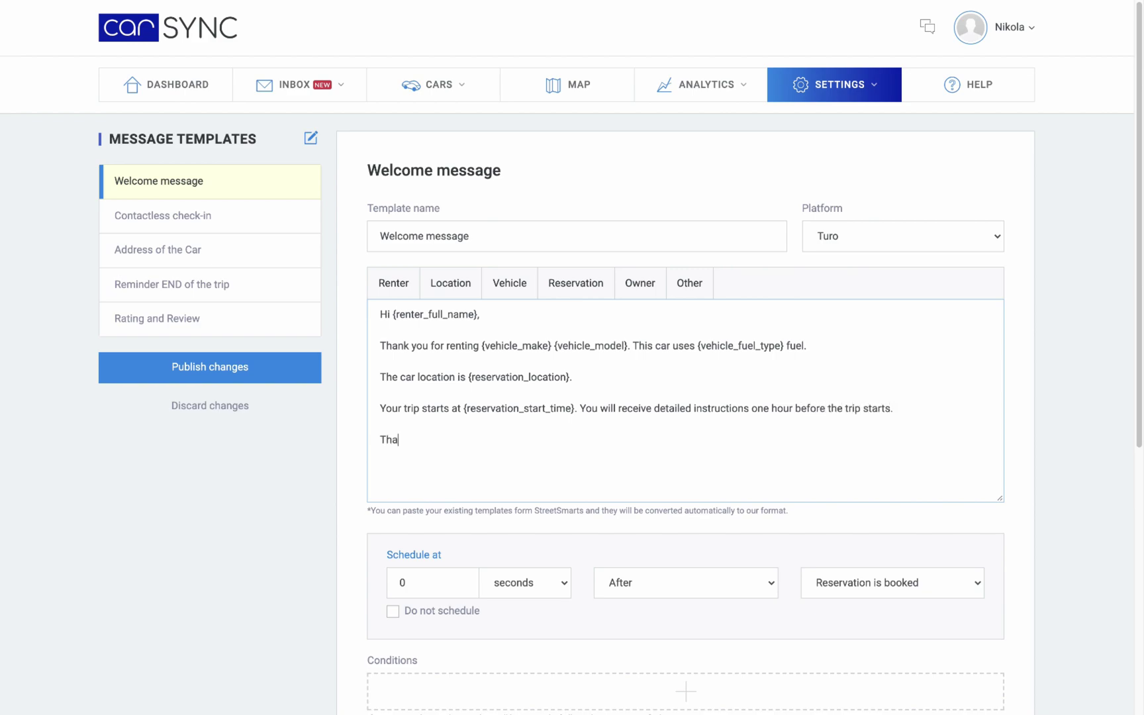
{"action": "type", "text": "nk you for booking"}
{"action": "type", "text": " my car! Have a safe tr"}
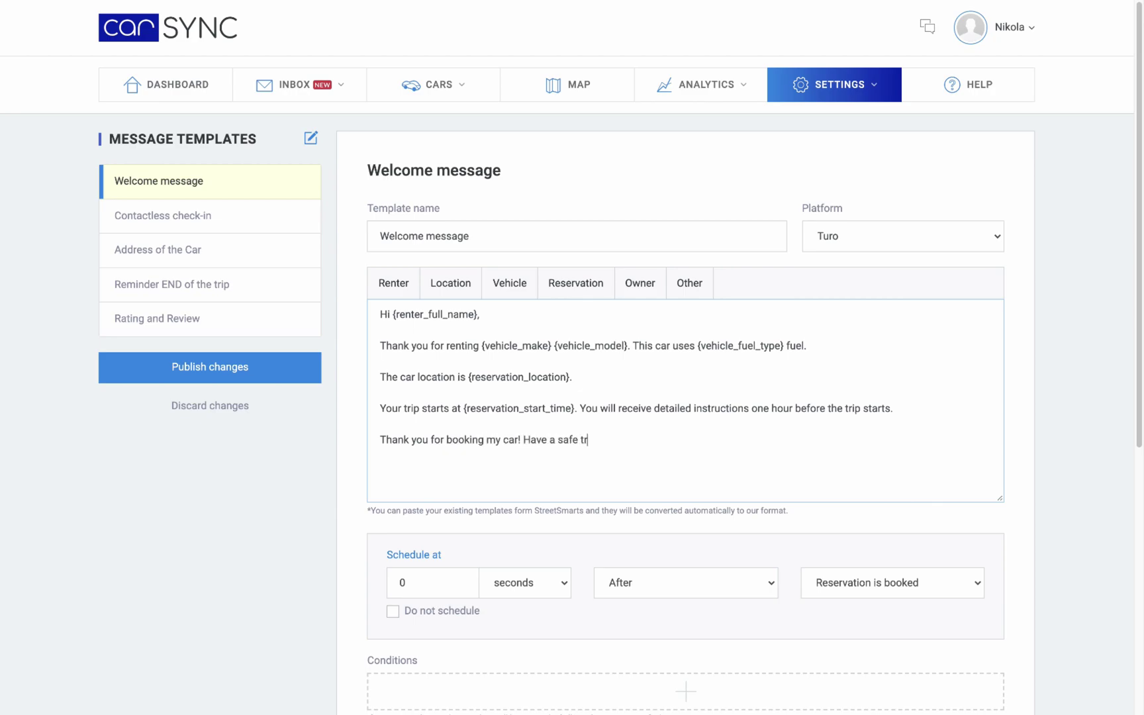
{"action": "type", "text": "ip."}
{"action": "mouse_move", "coordinate": [640, 285]}
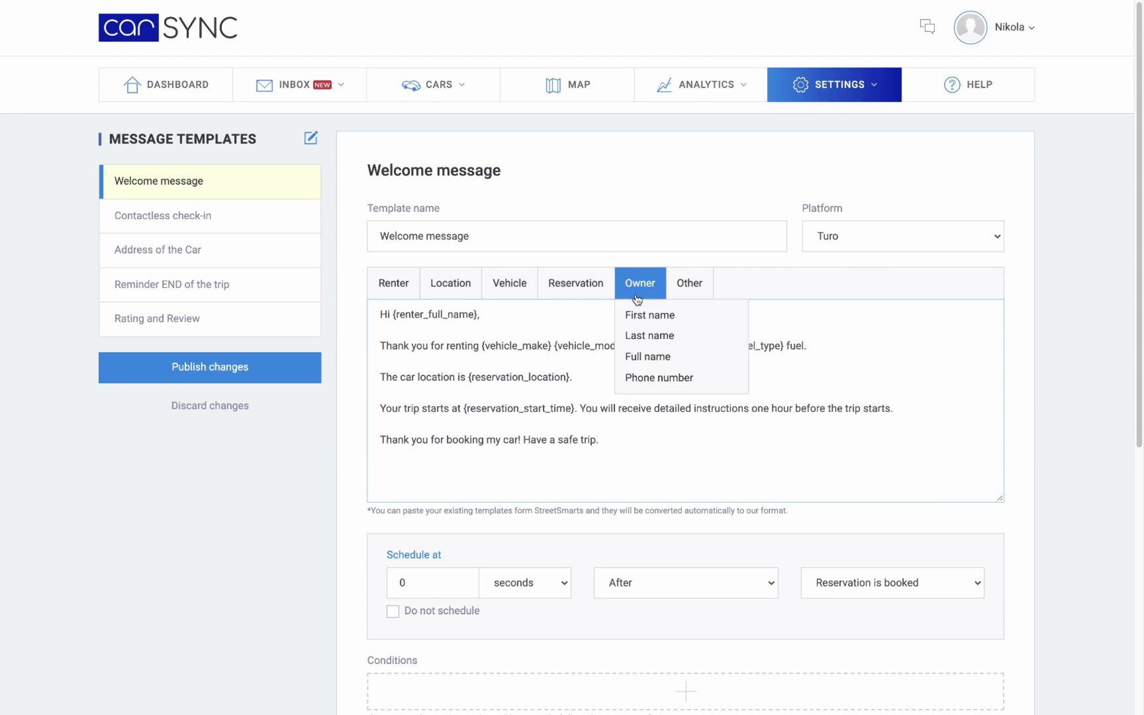
{"action": "left_click", "coordinate": [694, 355]}
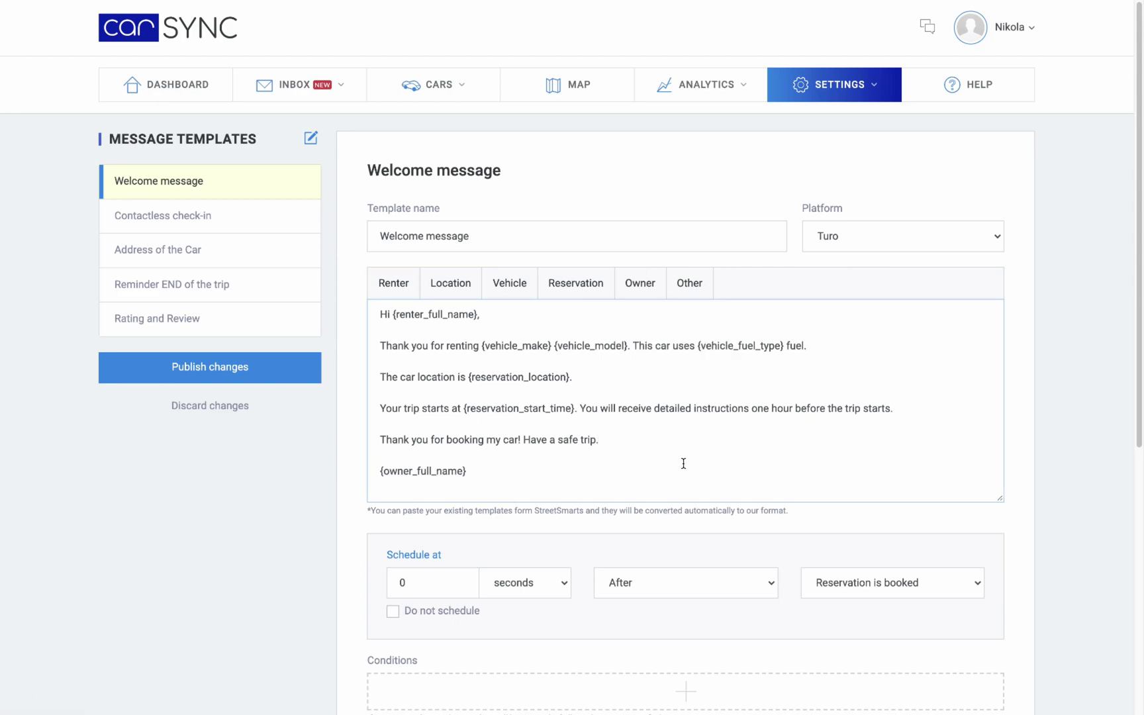
Set the send timing to 10 minutes after 'Reservation is booked'.
{"action": "scroll", "coordinate": [683, 464], "scroll_direction": "down", "scroll_amount": 2}
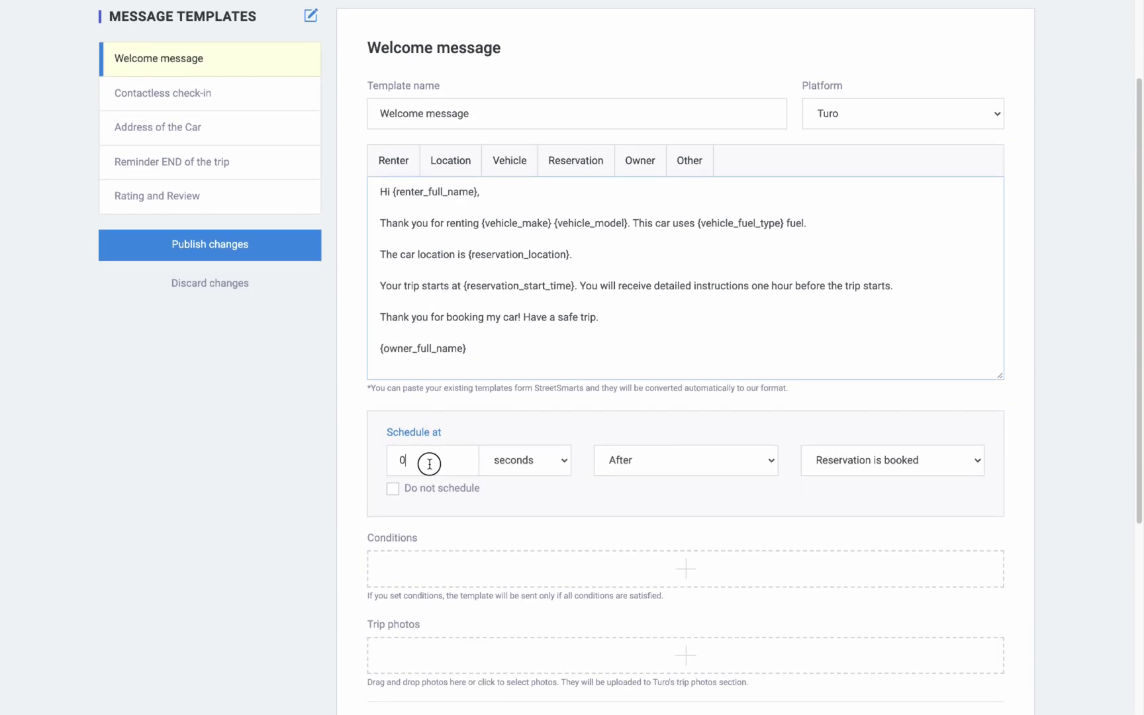
{"action": "left_click_drag", "start_coordinate": [426, 460], "coordinate": [359, 468]}
{"action": "type", "text": "10"}
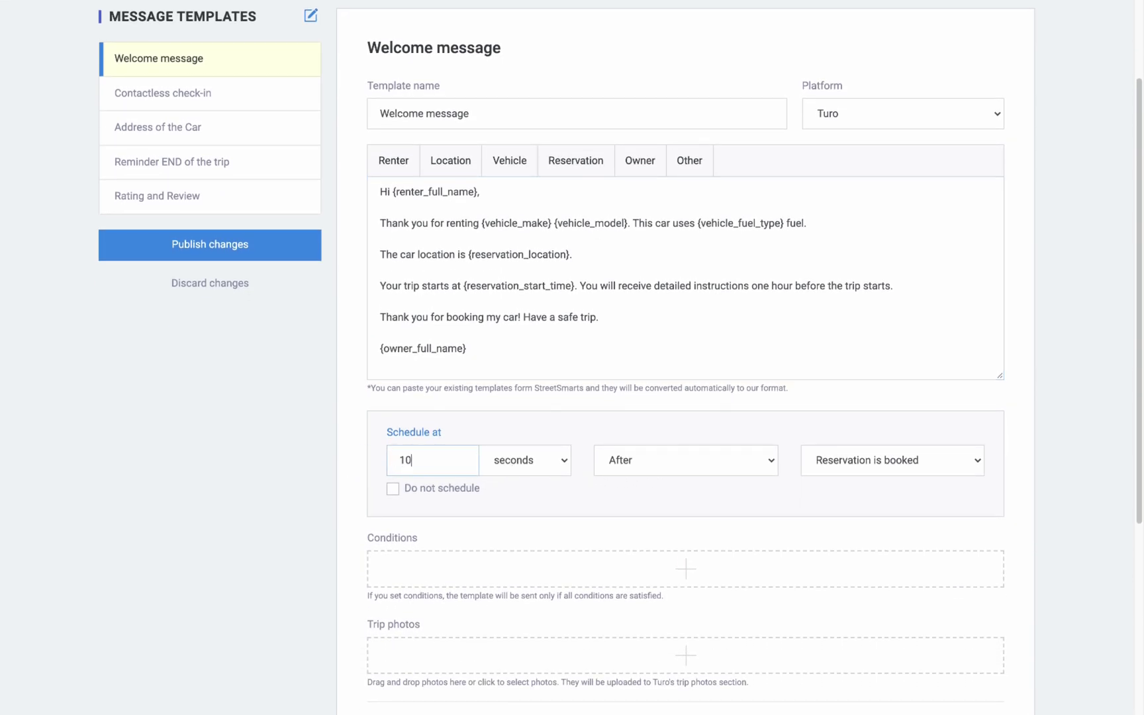
{"action": "left_click", "coordinate": [544, 463]}
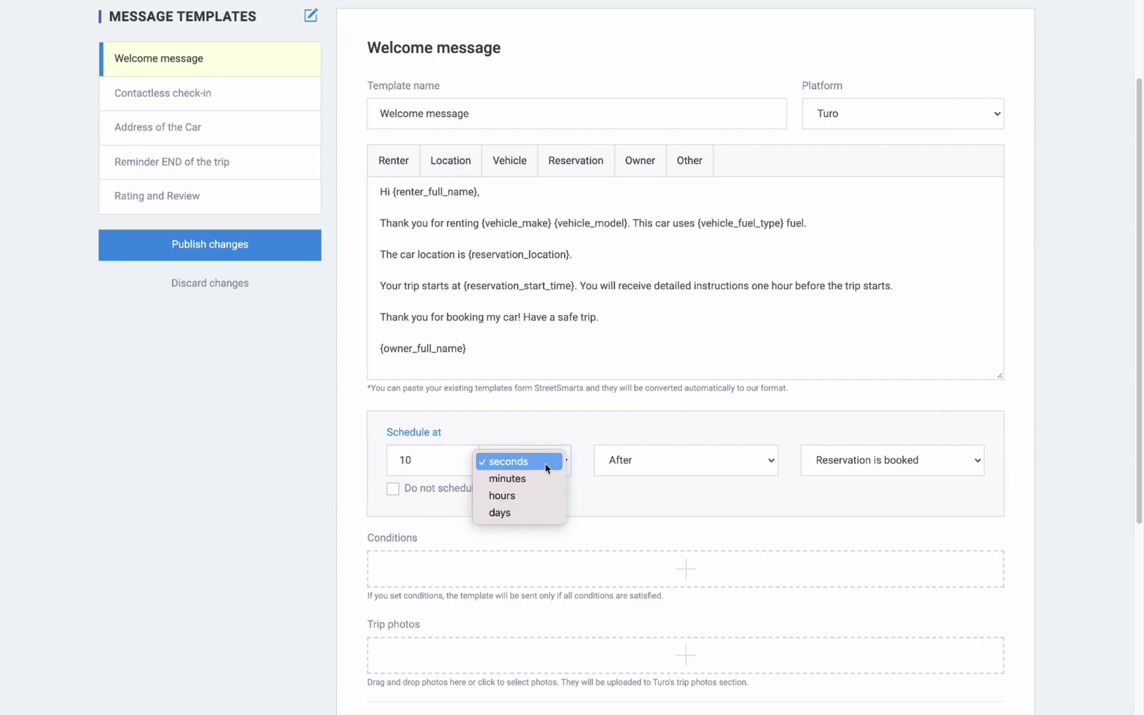
{"action": "left_click", "coordinate": [550, 479]}
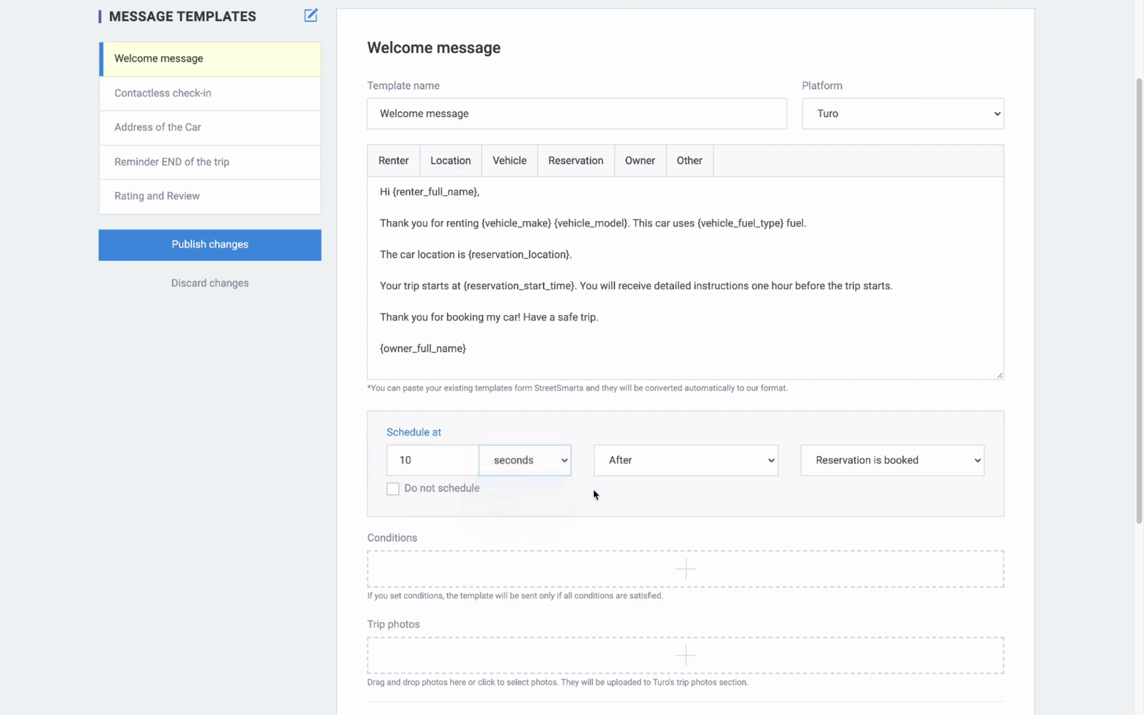
{"action": "left_click", "coordinate": [764, 463]}
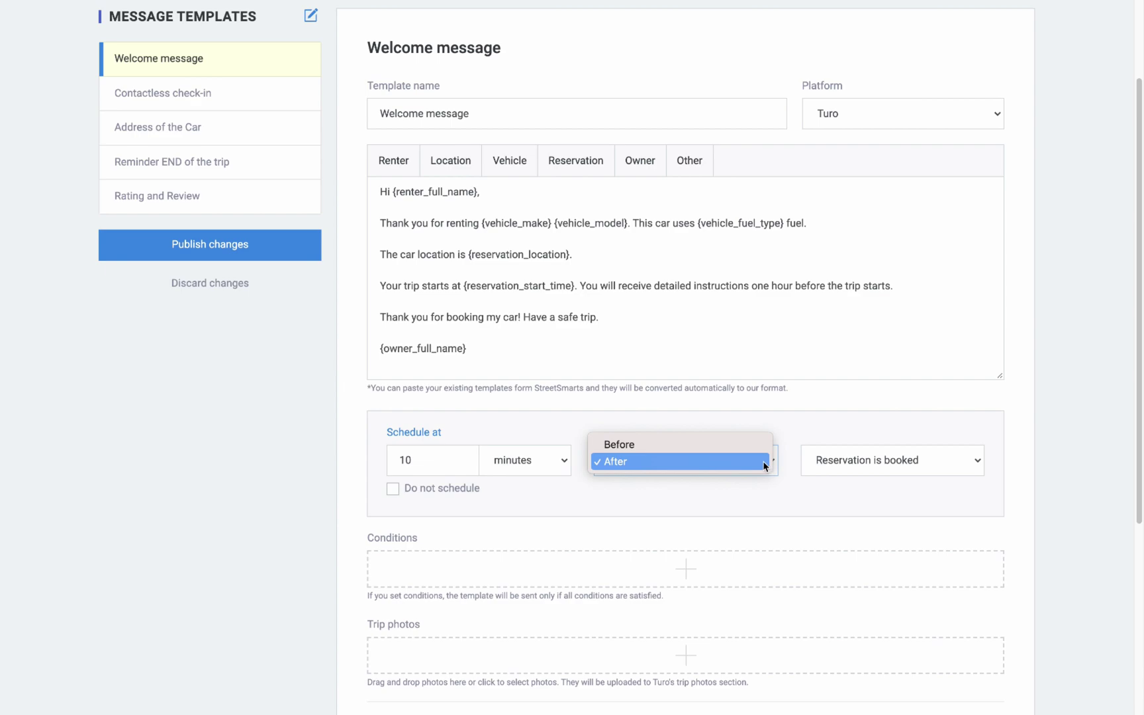
{"action": "left_click", "coordinate": [752, 462]}
{"action": "left_click", "coordinate": [975, 461]}
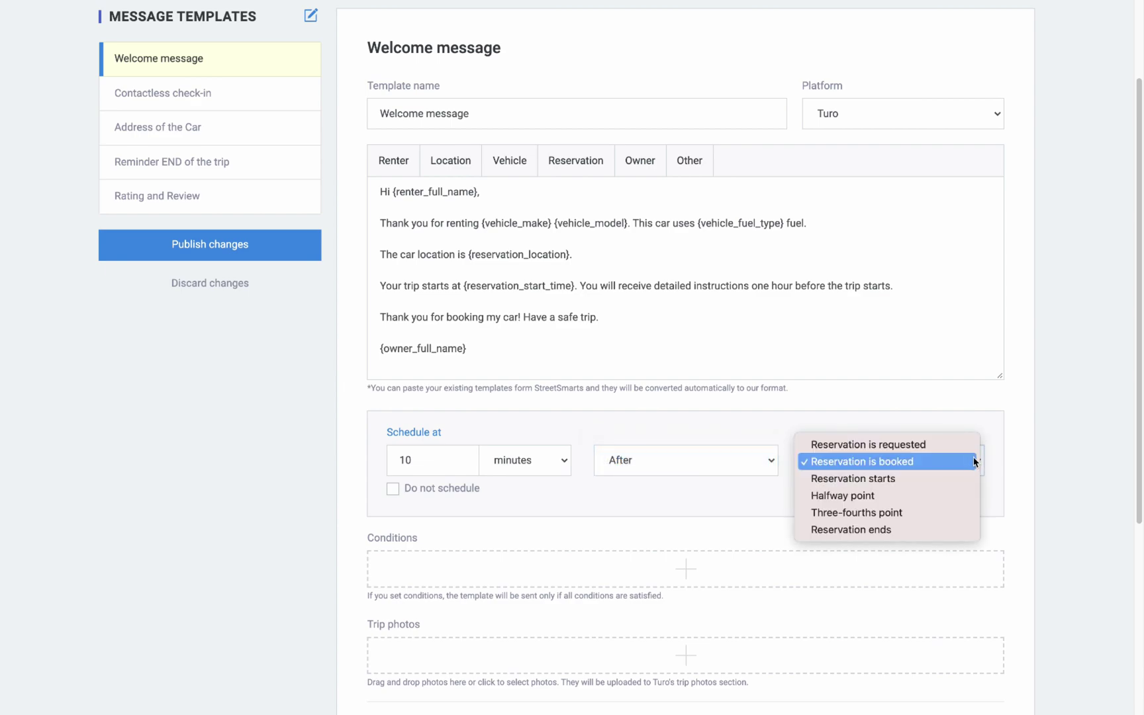
{"action": "left_click", "coordinate": [950, 462]}
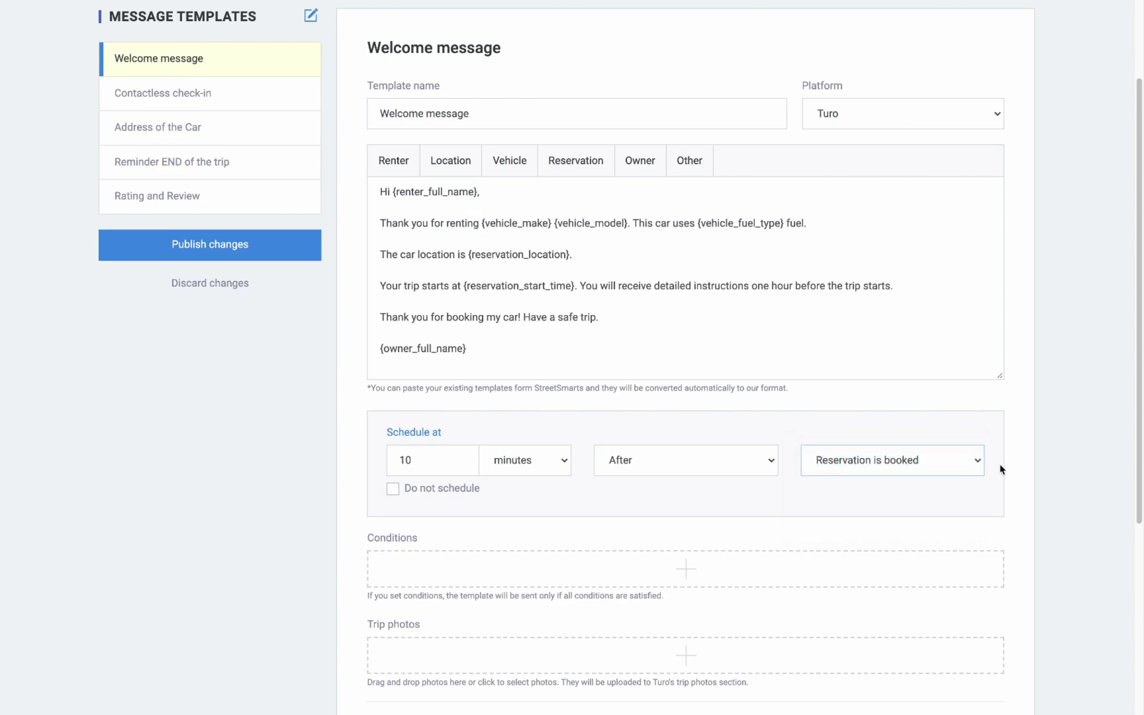
{"action": "scroll", "coordinate": [930, 467], "scroll_direction": "down", "scroll_amount": 1}
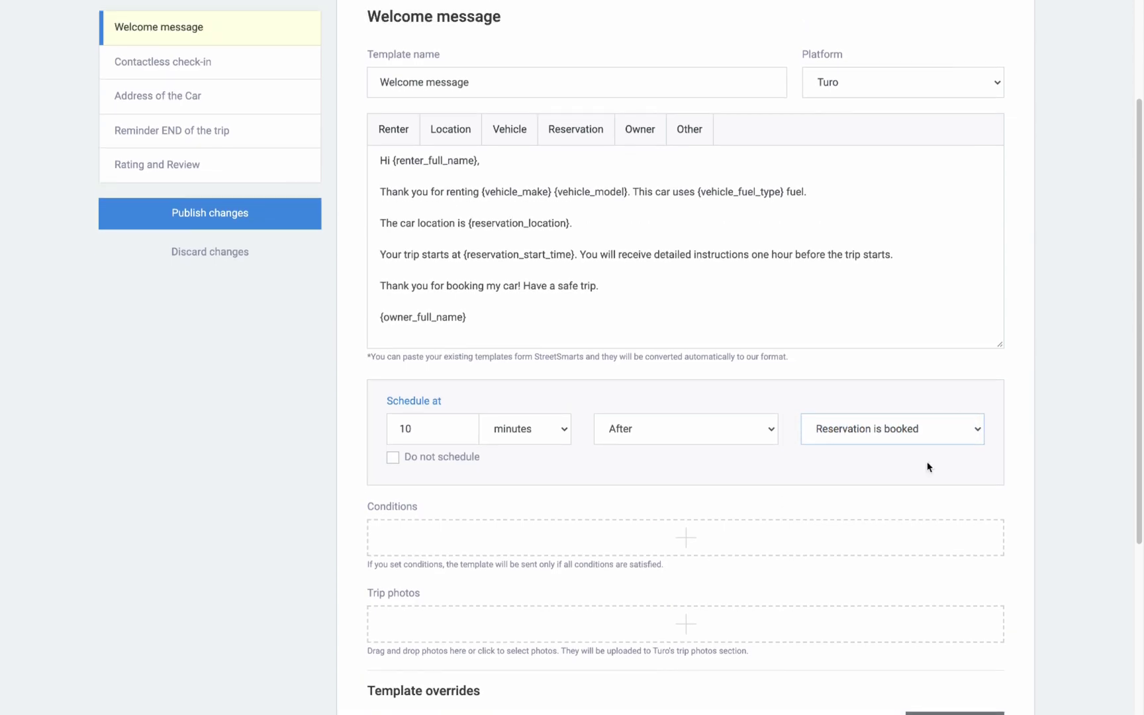
{"action": "scroll", "coordinate": [720, 495], "scroll_direction": "down", "scroll_amount": 2}
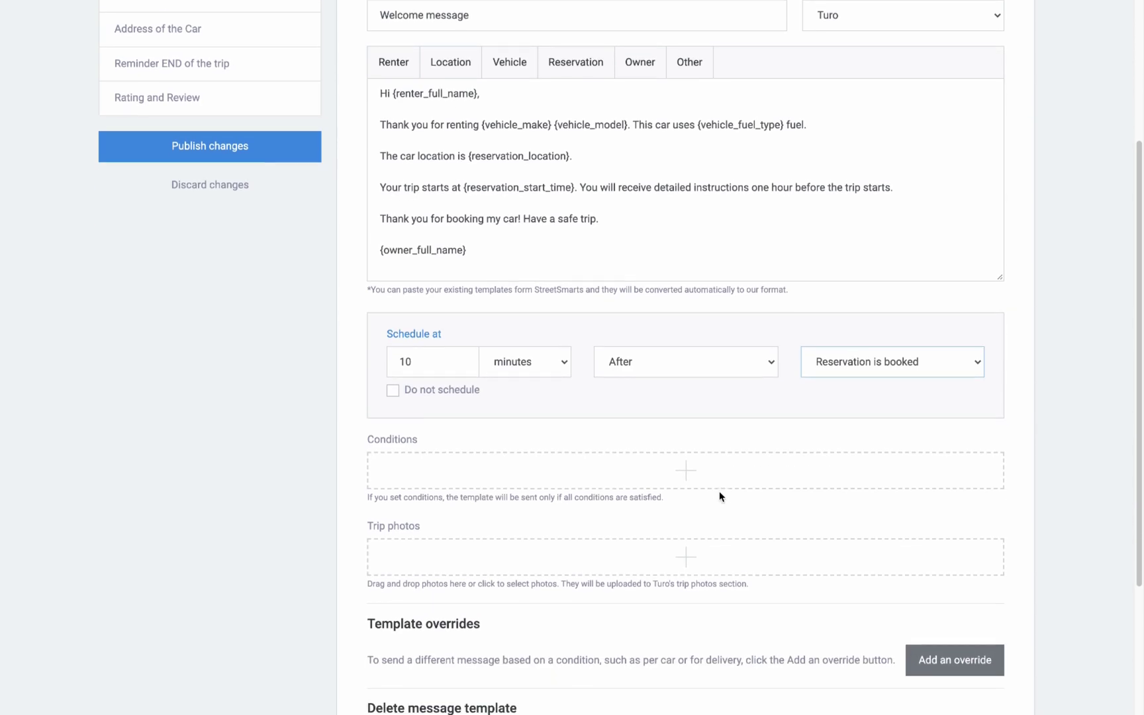
Add a condition, try limiting to the Scion XB, Tundra, Ranger and Rav4 cars, then drop the restriction.
{"action": "left_click", "coordinate": [691, 477]}
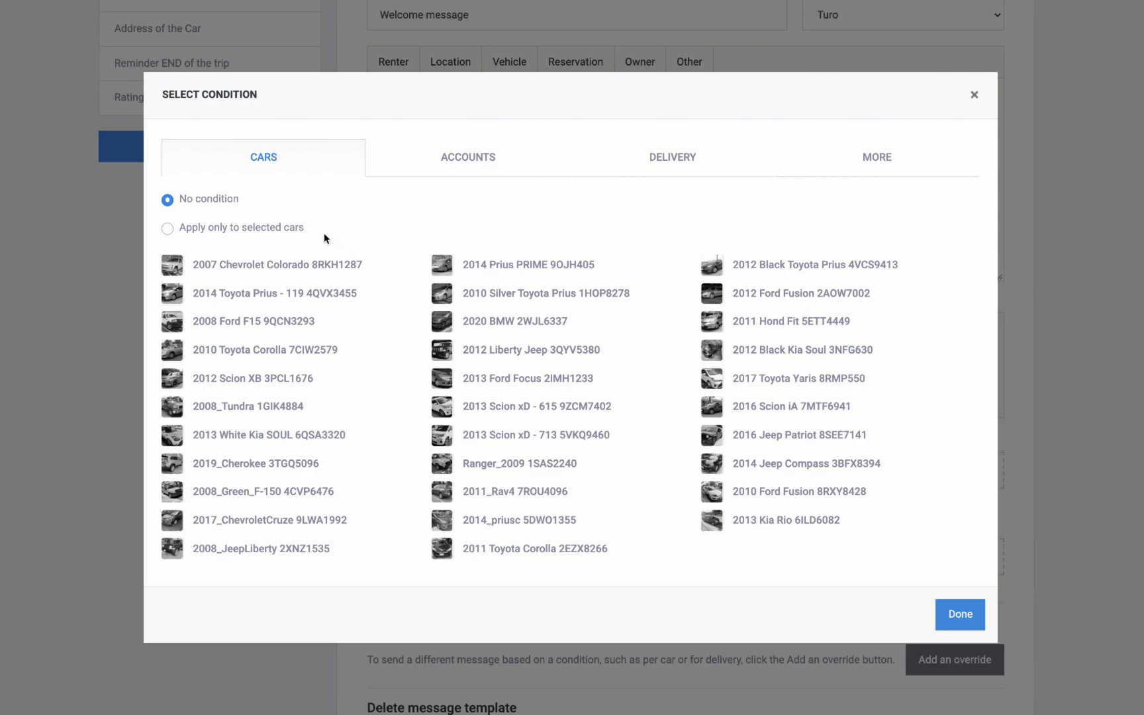
{"action": "left_click", "coordinate": [279, 229]}
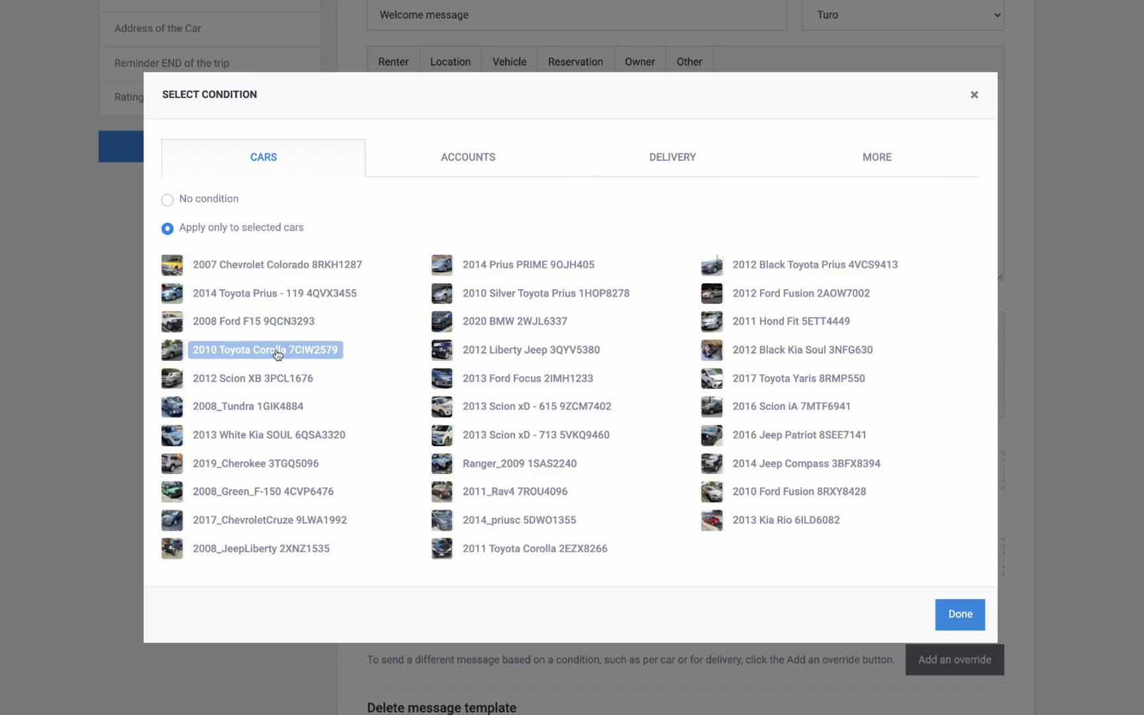
{"action": "left_click", "coordinate": [274, 384]}
{"action": "left_click", "coordinate": [275, 407]}
{"action": "left_click", "coordinate": [486, 463]}
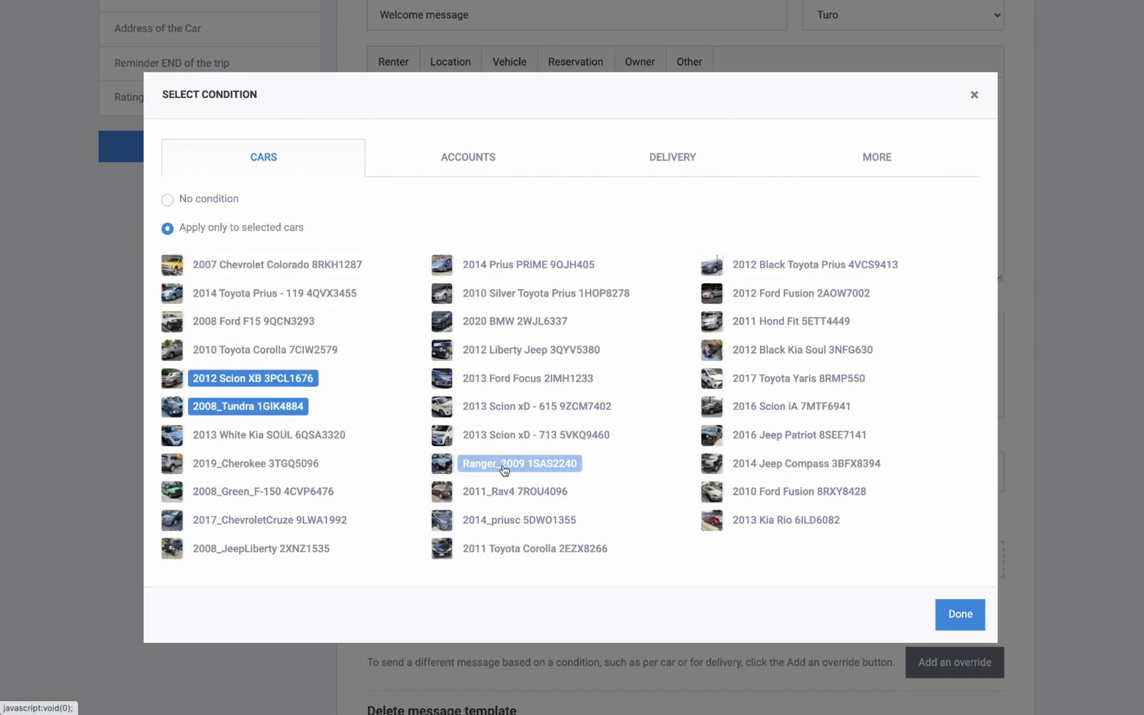
{"action": "left_click", "coordinate": [508, 491]}
{"action": "left_click", "coordinate": [529, 434]}
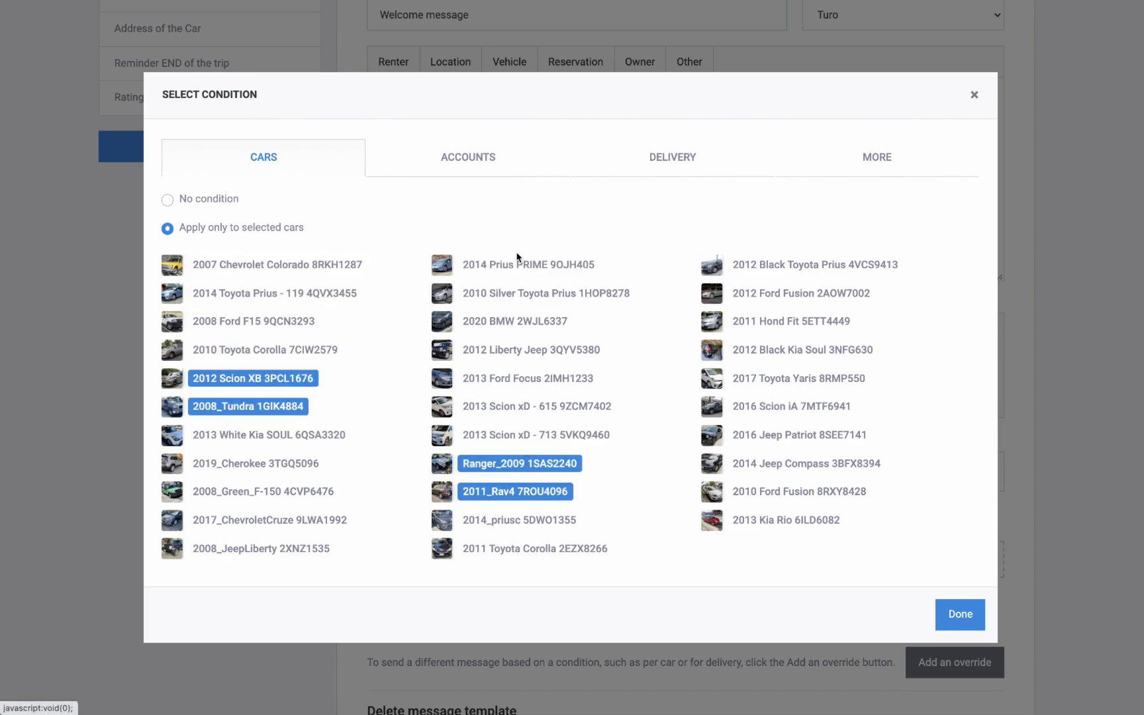
{"action": "left_click", "coordinate": [215, 199]}
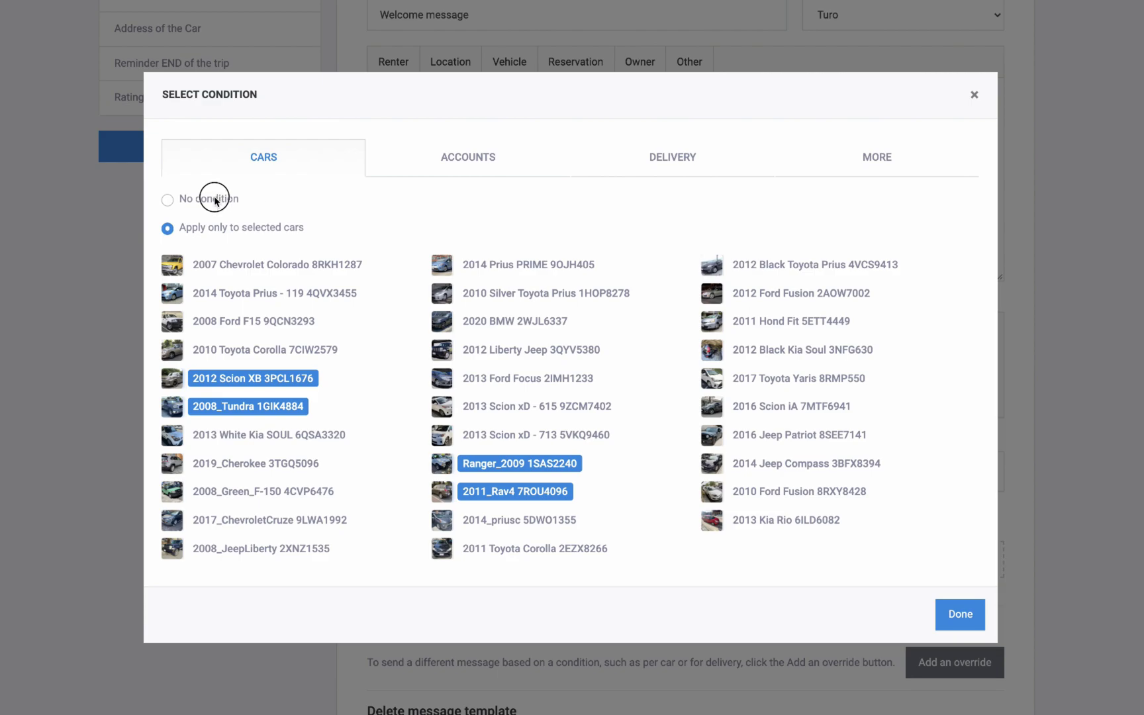
Review the Accounts and Delivery conditions and choose 'Apply only to delivery'.
{"action": "left_click", "coordinate": [468, 159]}
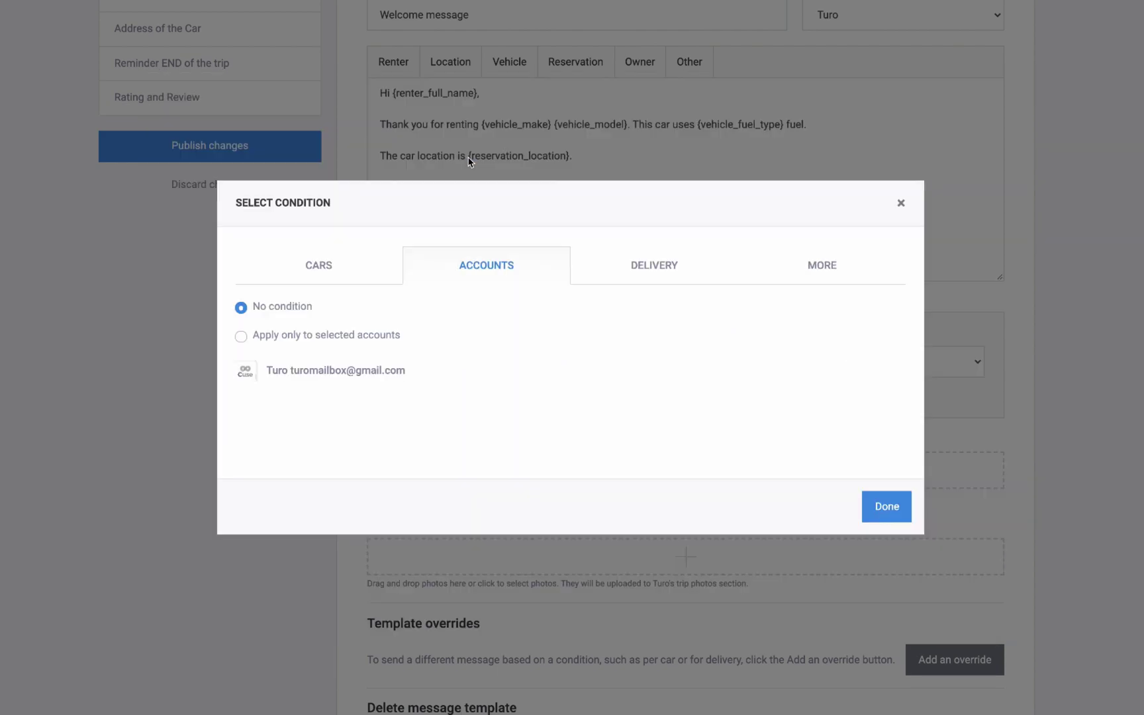
{"action": "left_click", "coordinate": [645, 268]}
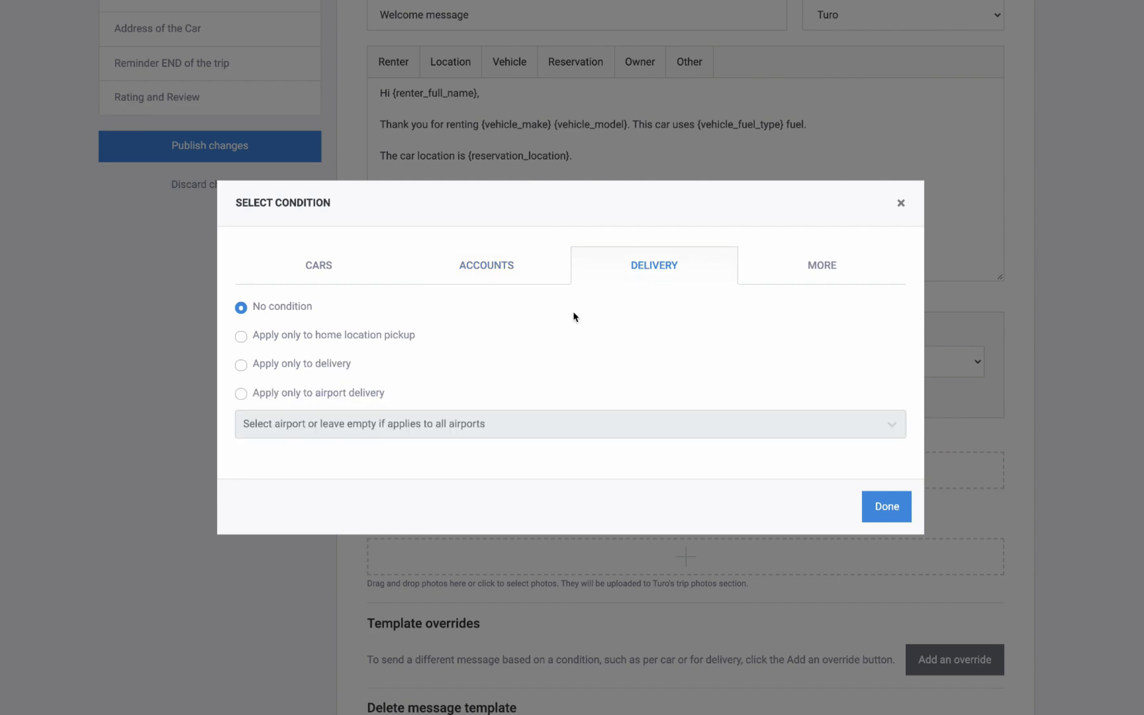
{"action": "left_click", "coordinate": [360, 338]}
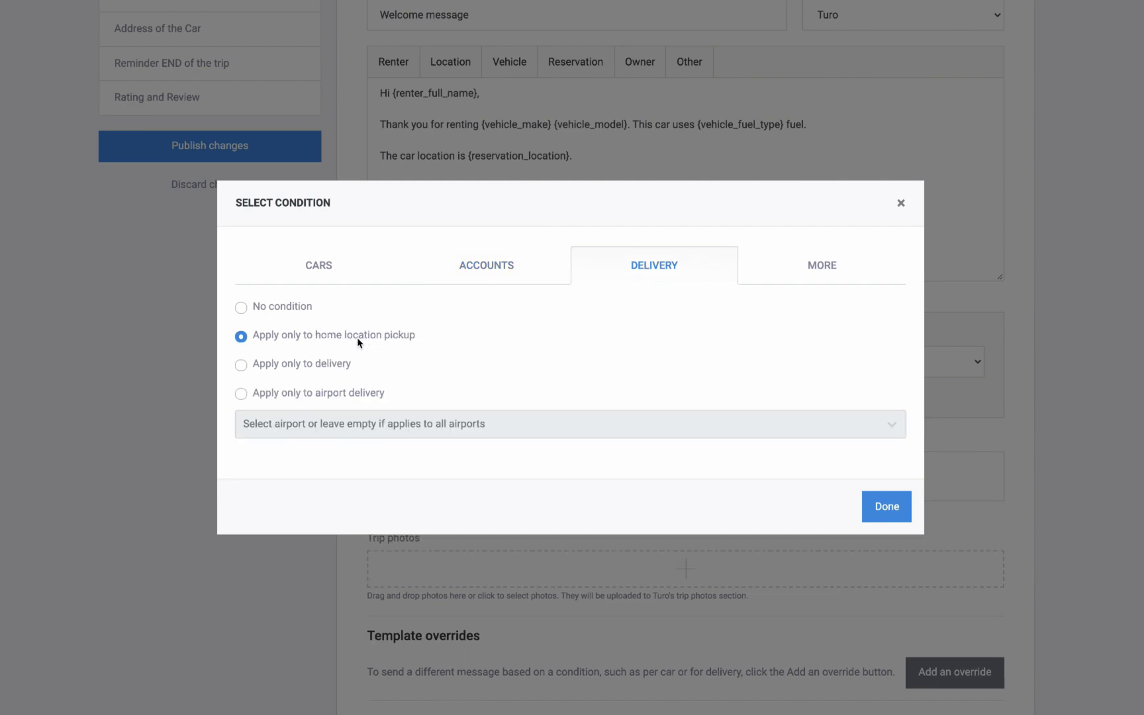
{"action": "left_click", "coordinate": [337, 366]}
Leave renter type, protection level, Turo Extras, trip duration and reservation start at No condition.
{"action": "left_click", "coordinate": [839, 278]}
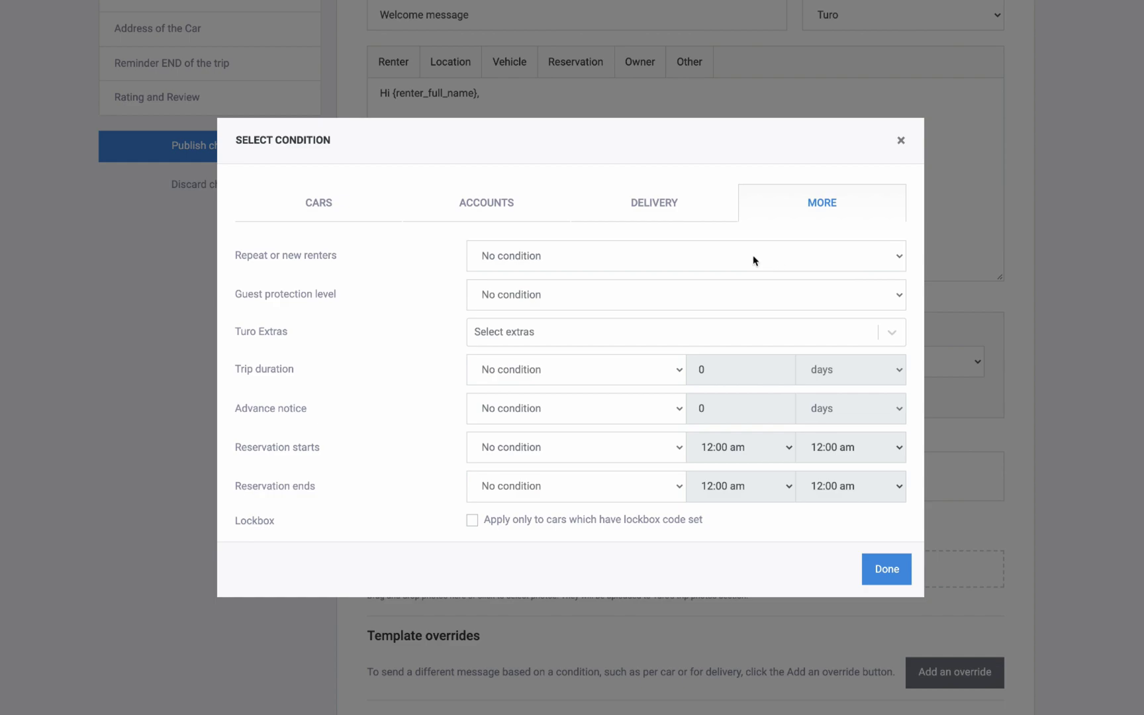
{"action": "left_click", "coordinate": [646, 262]}
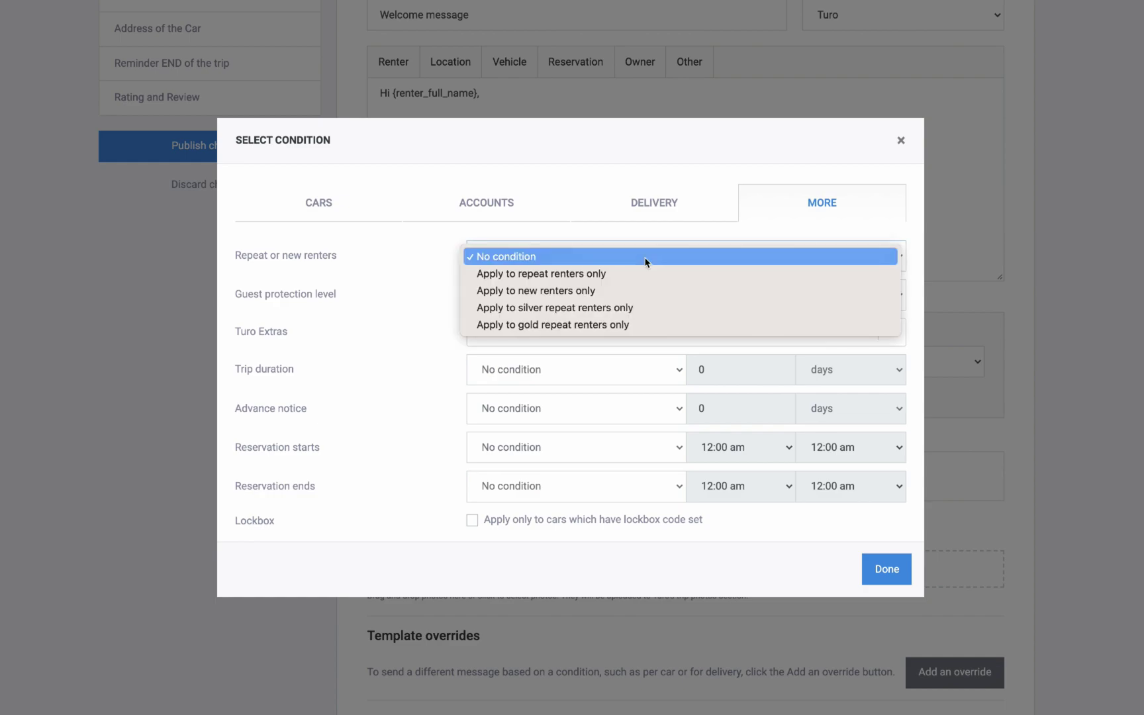
{"action": "left_click", "coordinate": [414, 257]}
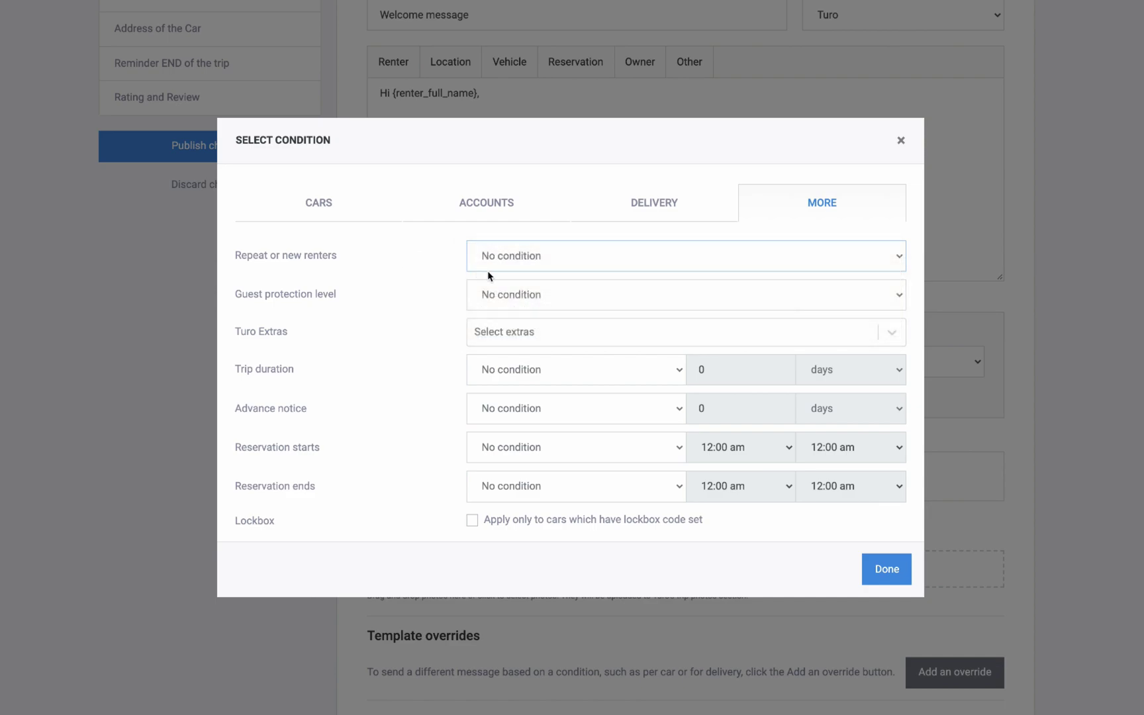
{"action": "left_click", "coordinate": [530, 297]}
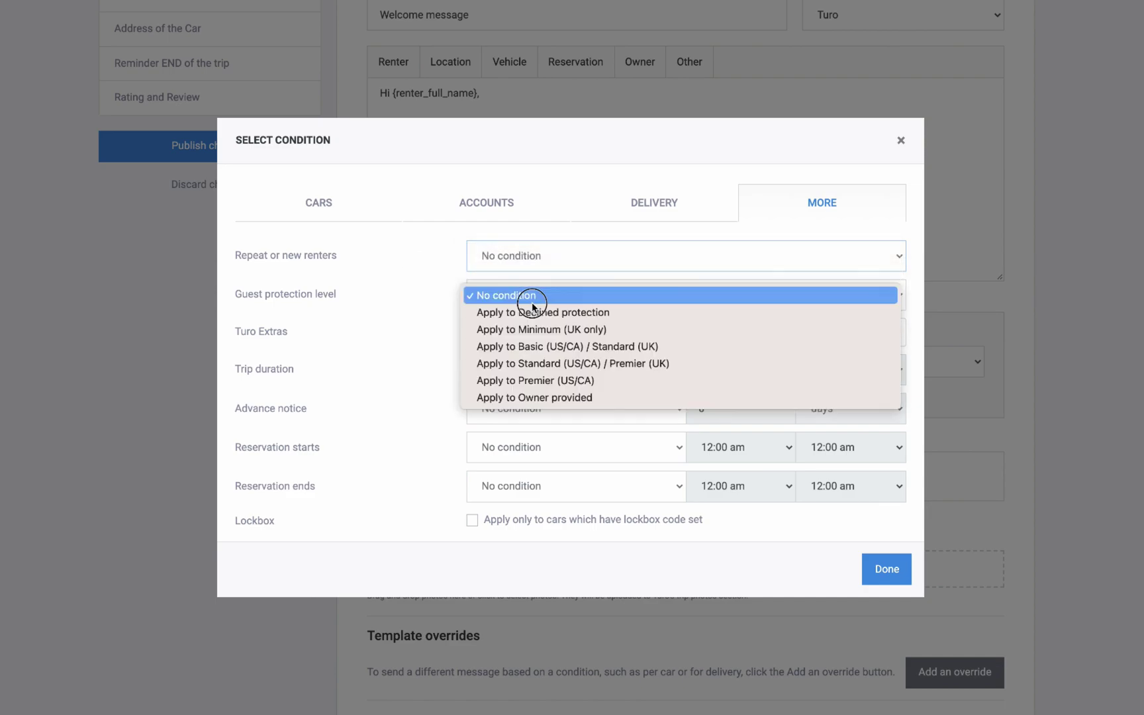
{"action": "left_click", "coordinate": [438, 295]}
{"action": "left_click", "coordinate": [484, 334]}
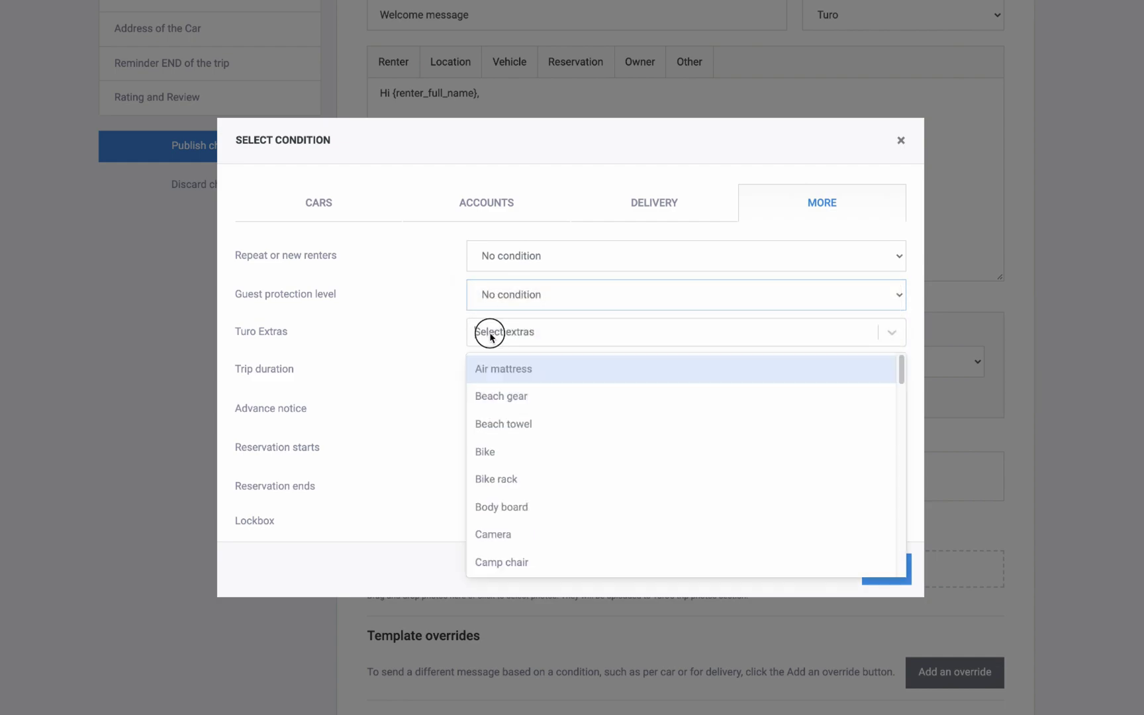
{"action": "left_click", "coordinate": [445, 337]}
{"action": "left_click", "coordinate": [481, 370]}
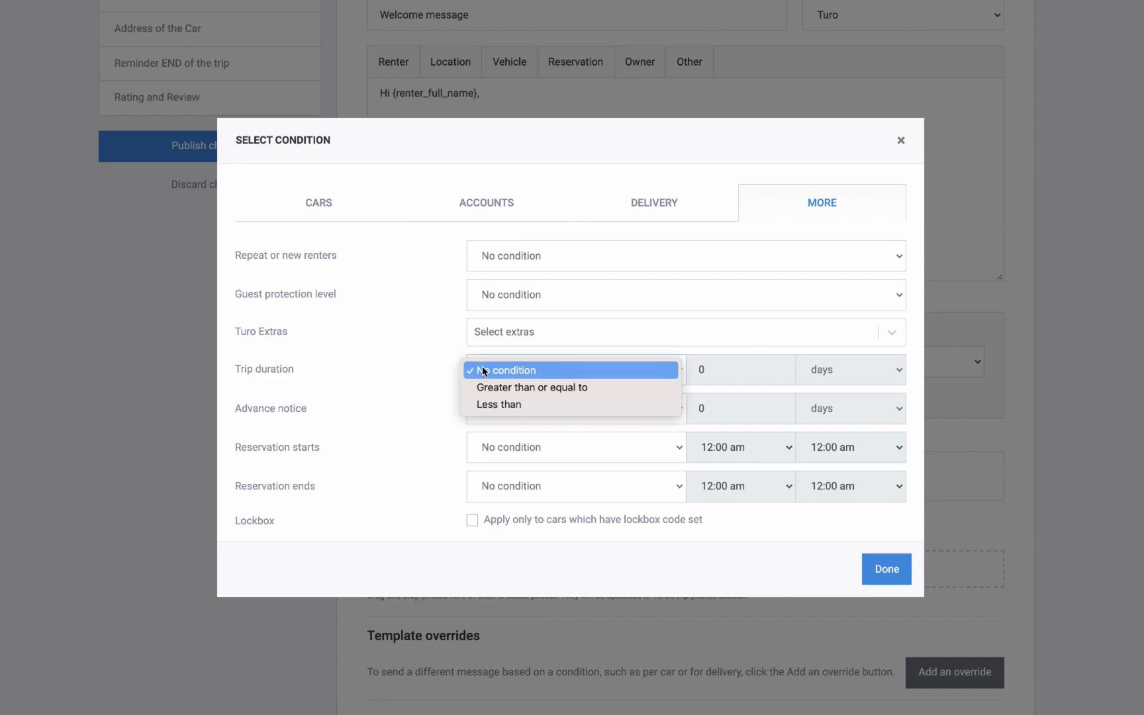
{"action": "left_click", "coordinate": [435, 370]}
{"action": "left_click", "coordinate": [483, 447]}
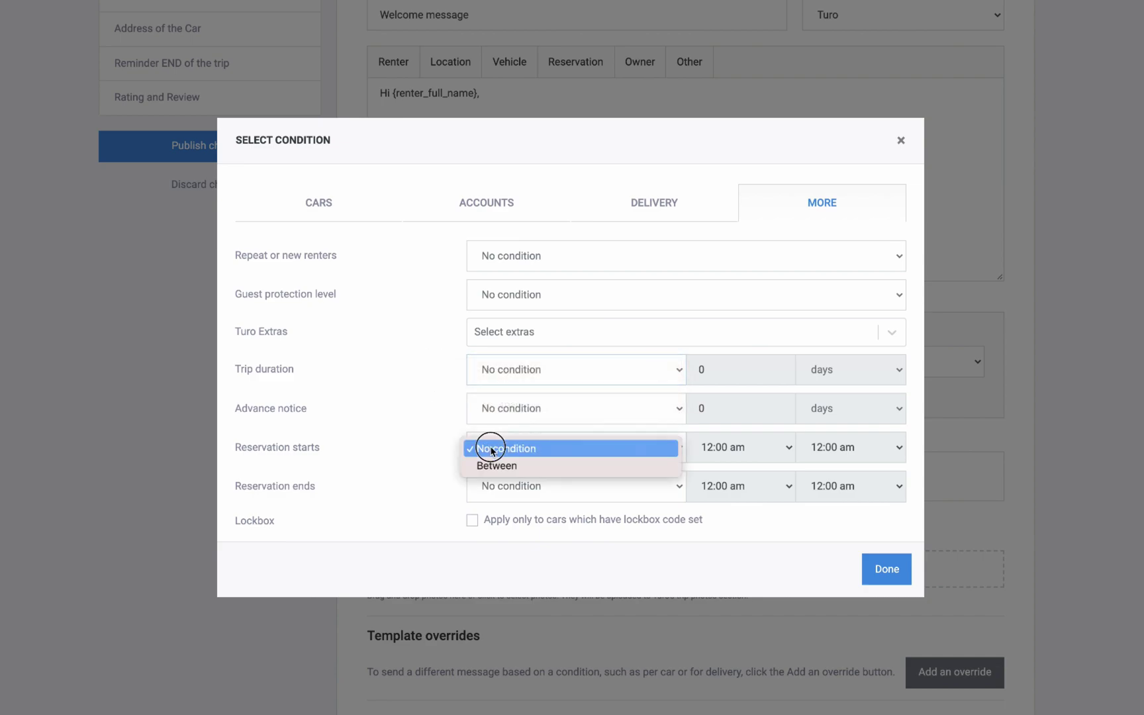
{"action": "left_click", "coordinate": [421, 456]}
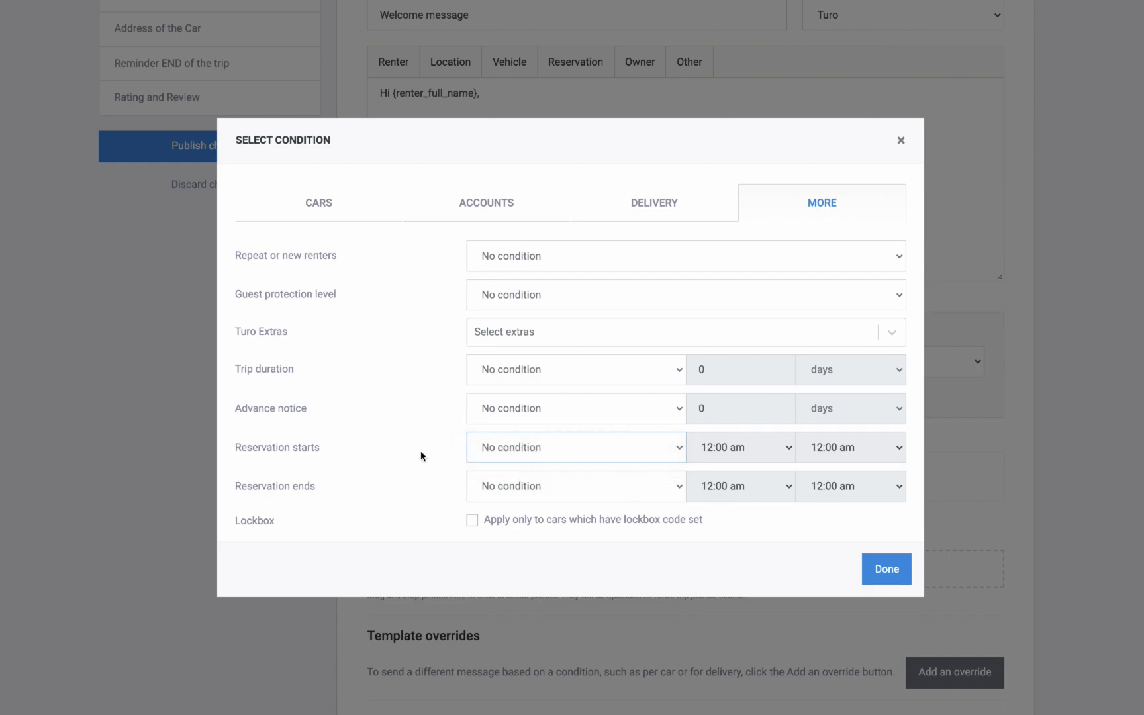
Choose airport delivery with LAX as the airport and confirm the condition with Done.
{"action": "left_click", "coordinate": [655, 209]}
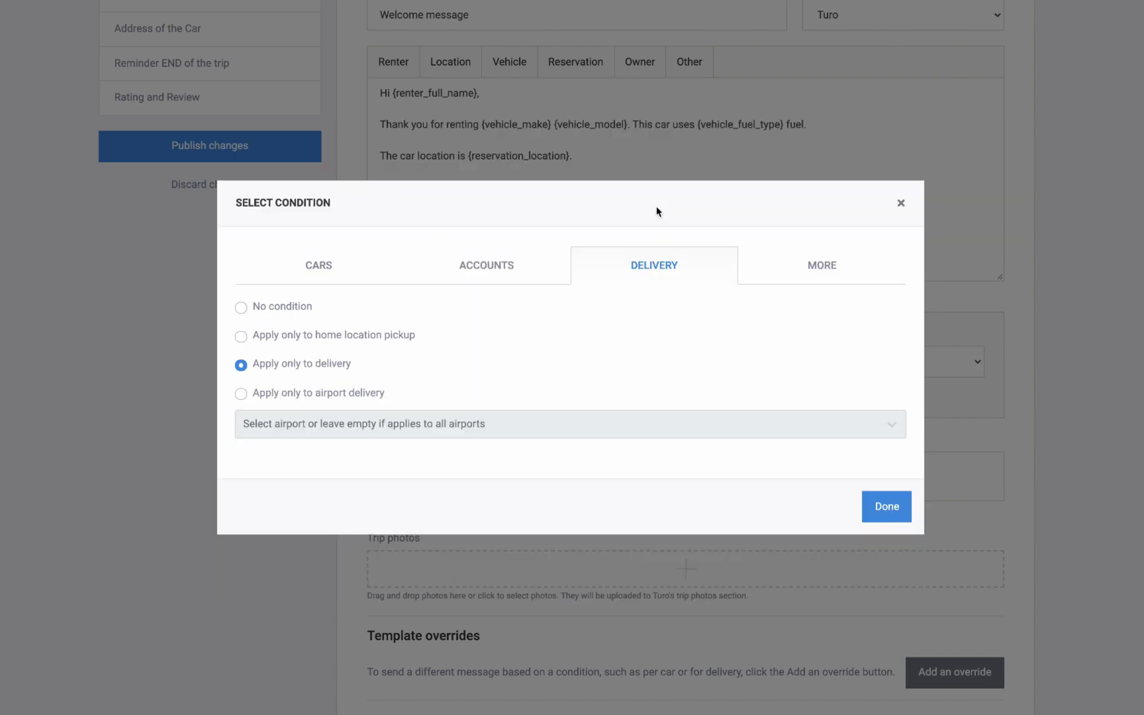
{"action": "left_click", "coordinate": [355, 394]}
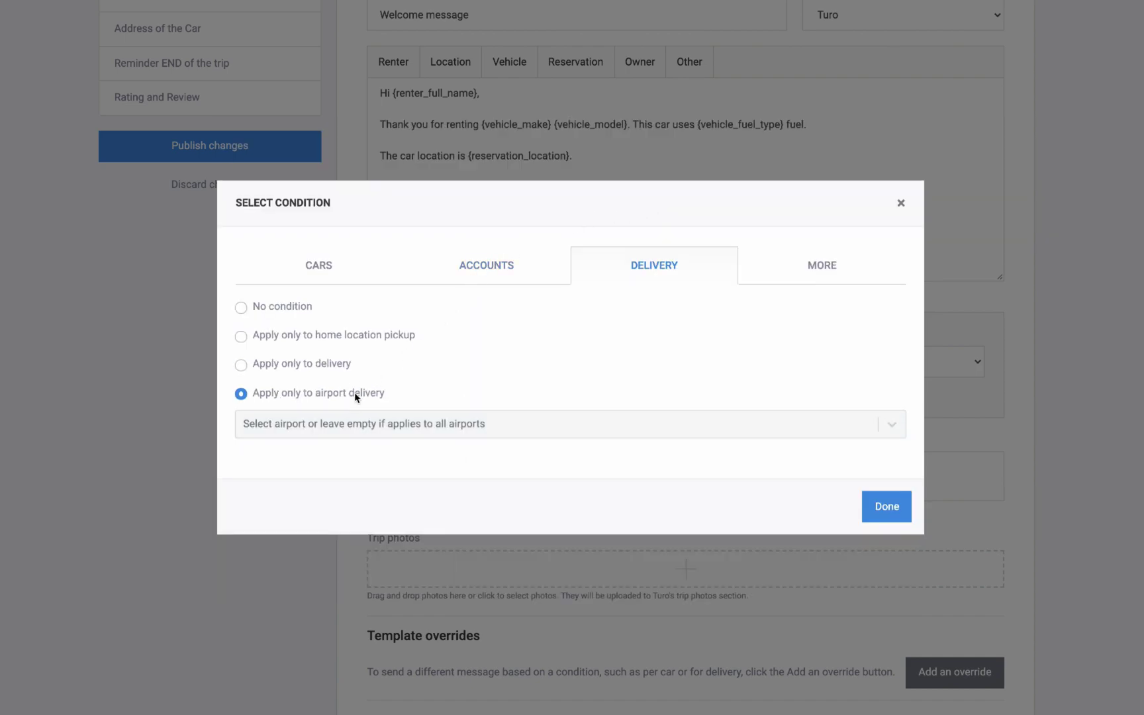
{"action": "left_click", "coordinate": [329, 425]}
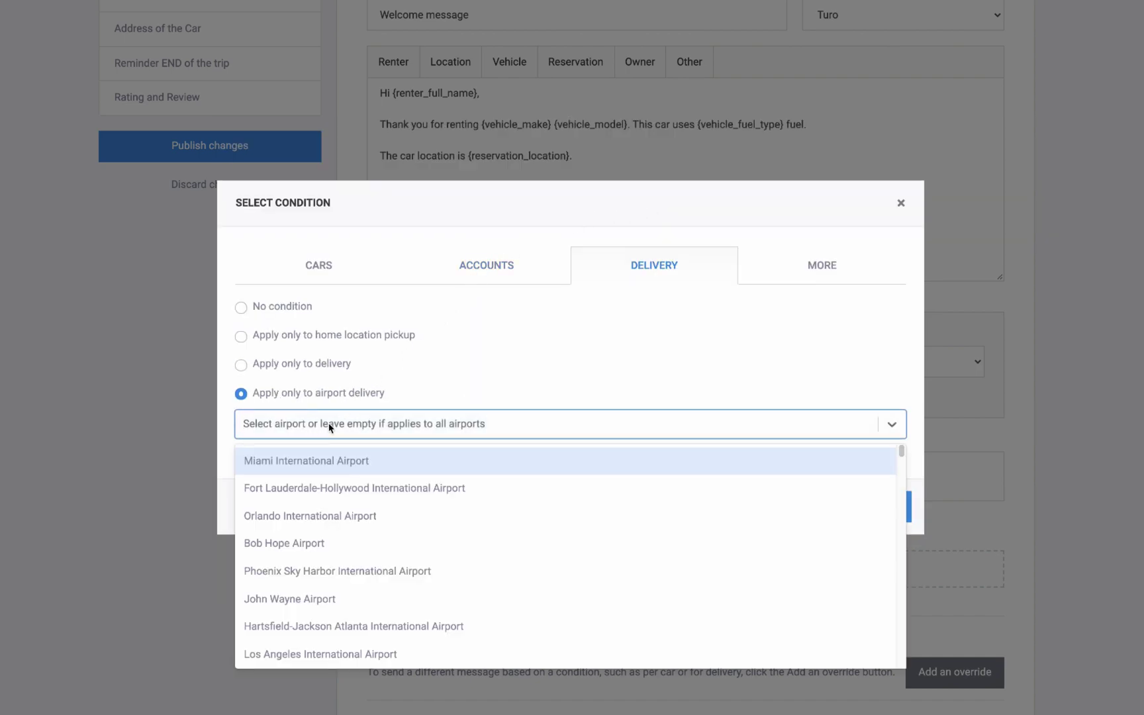
{"action": "type", "text": "lax"}
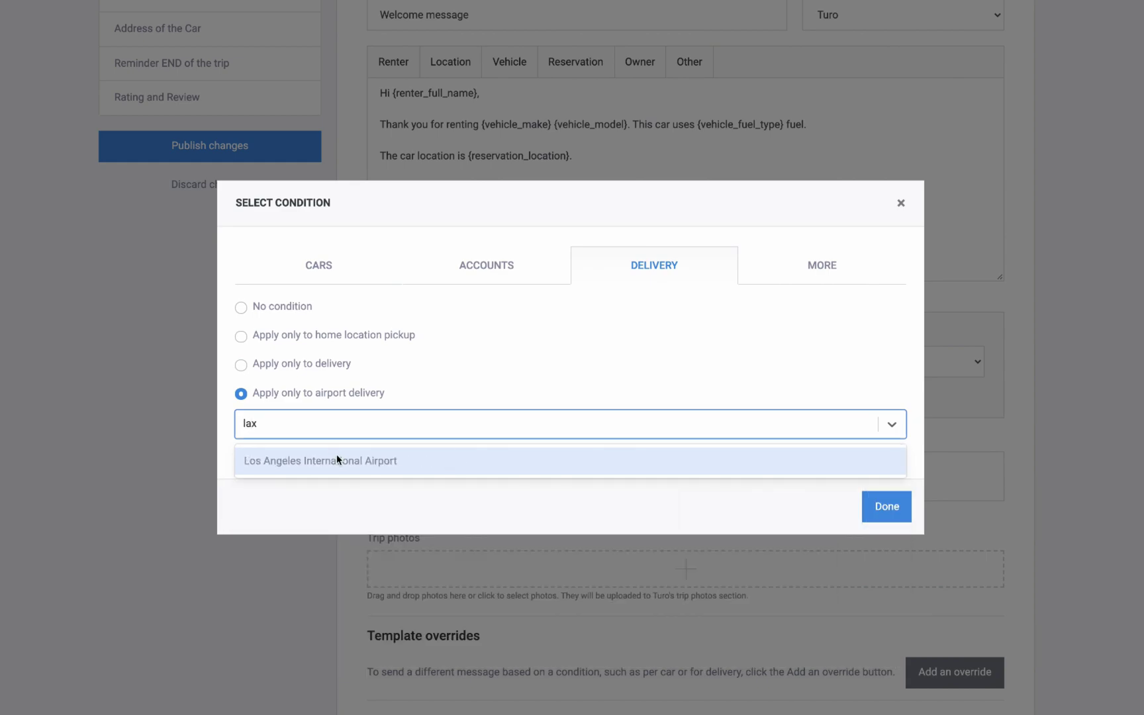
{"action": "left_click", "coordinate": [337, 460]}
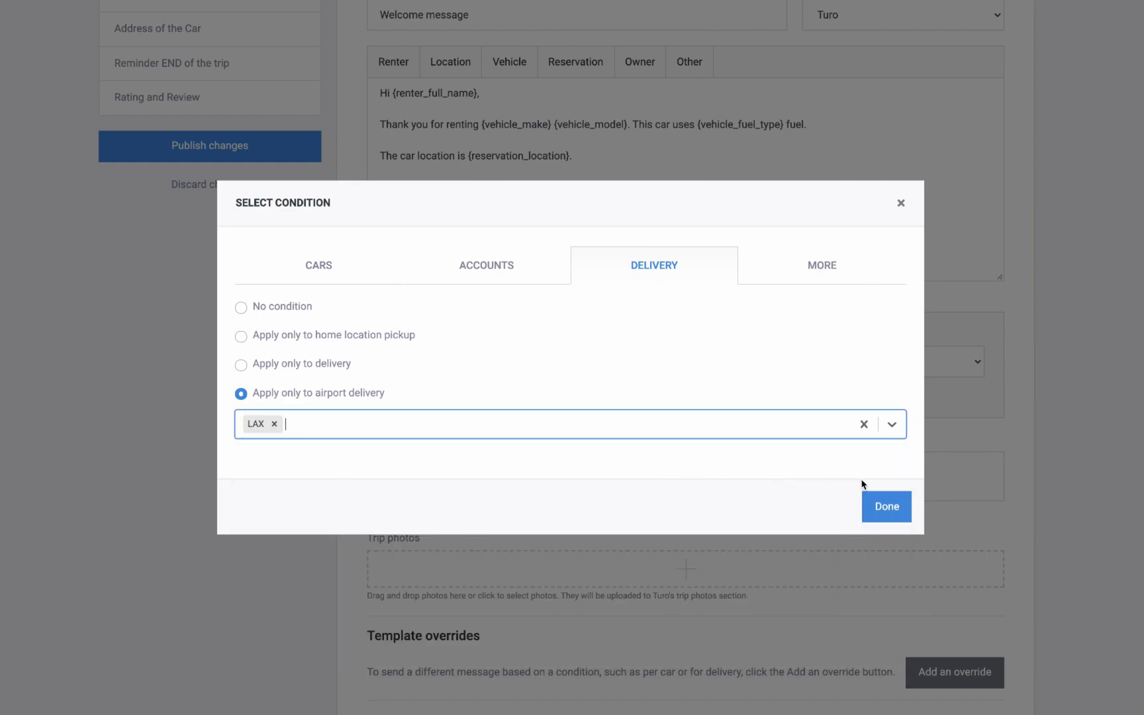
{"action": "left_click", "coordinate": [891, 507]}
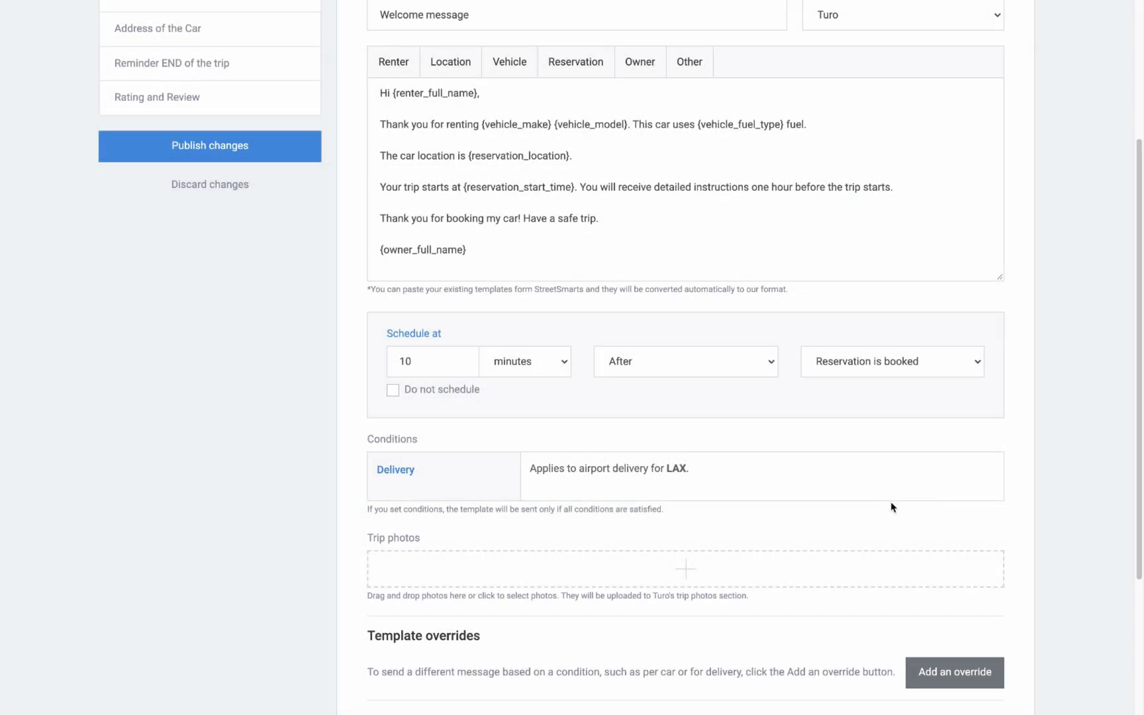
{"action": "scroll", "coordinate": [883, 501], "scroll_direction": "down", "scroll_amount": 2}
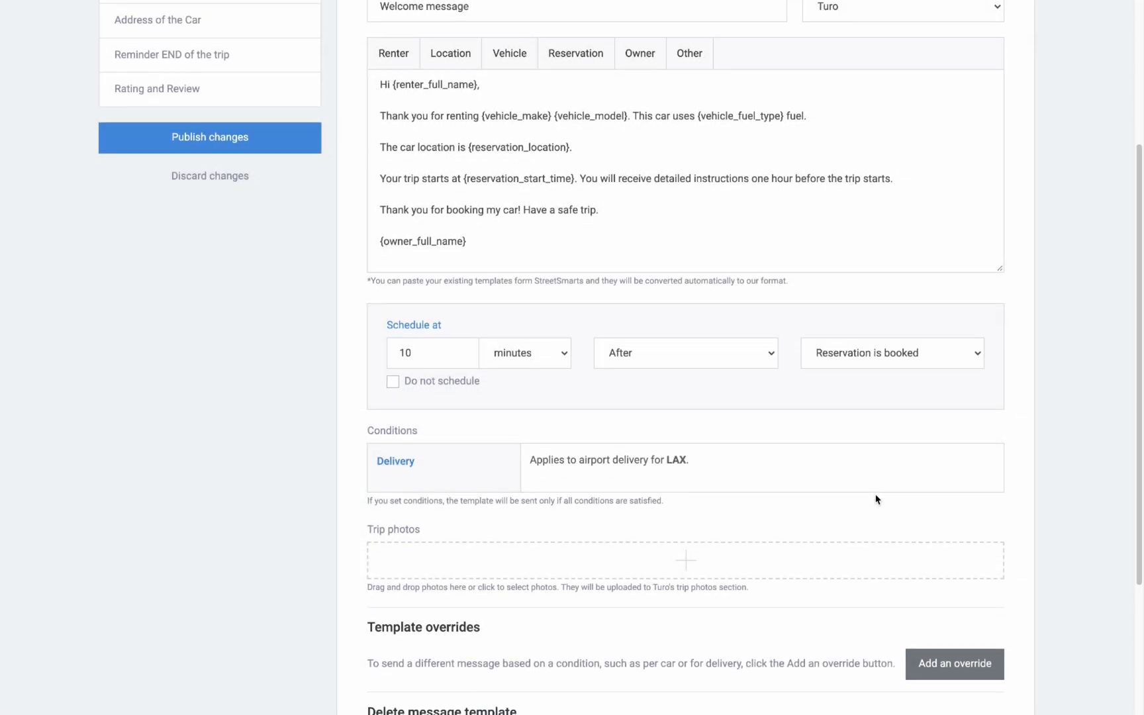
Upload DriversLicenseMockUp.png through the Trip photos drop zone.
{"action": "scroll", "coordinate": [860, 493], "scroll_direction": "down", "scroll_amount": 1}
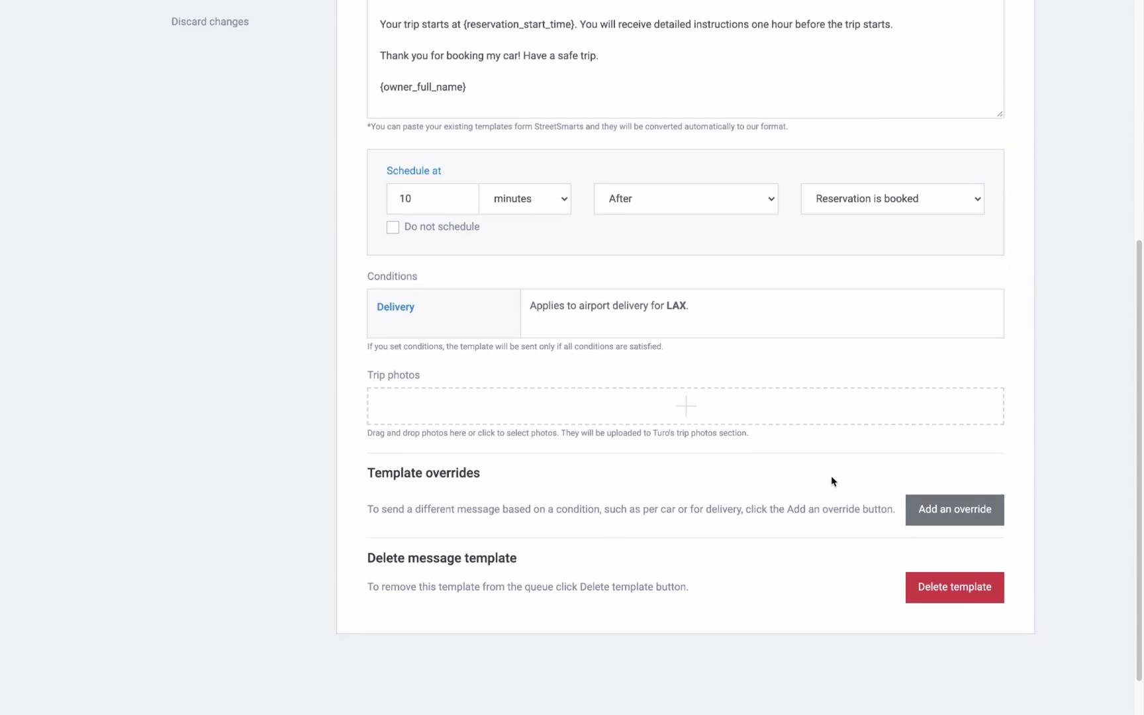
{"action": "left_click", "coordinate": [680, 411]}
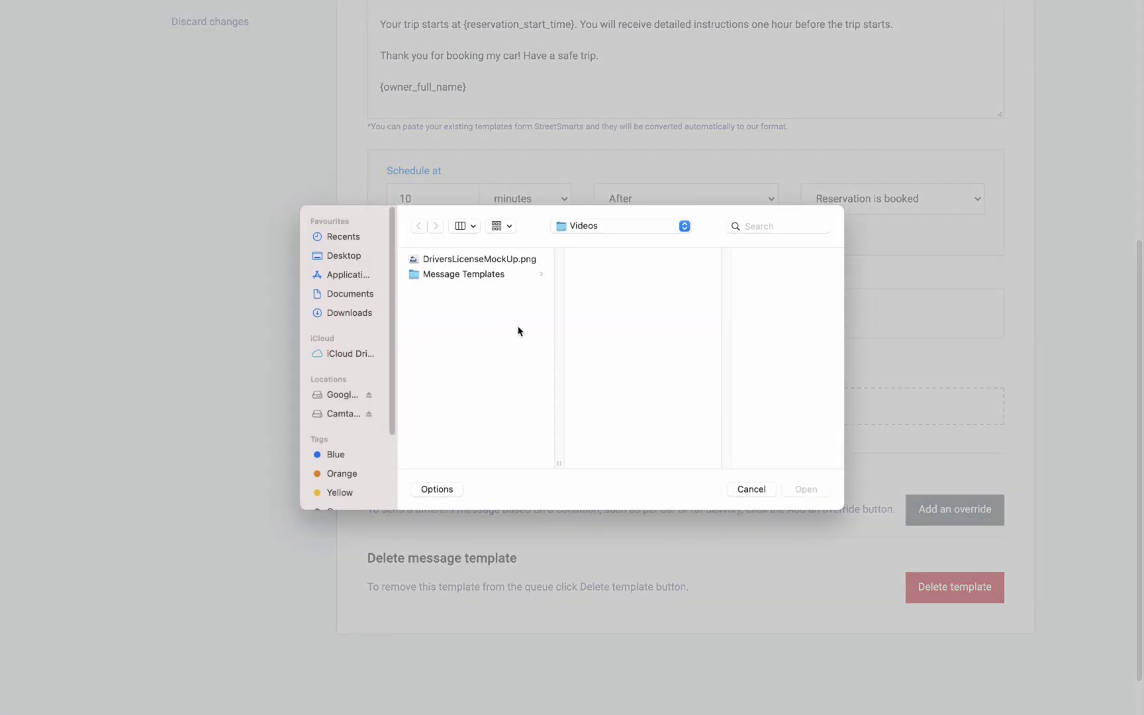
{"action": "left_click", "coordinate": [476, 257]}
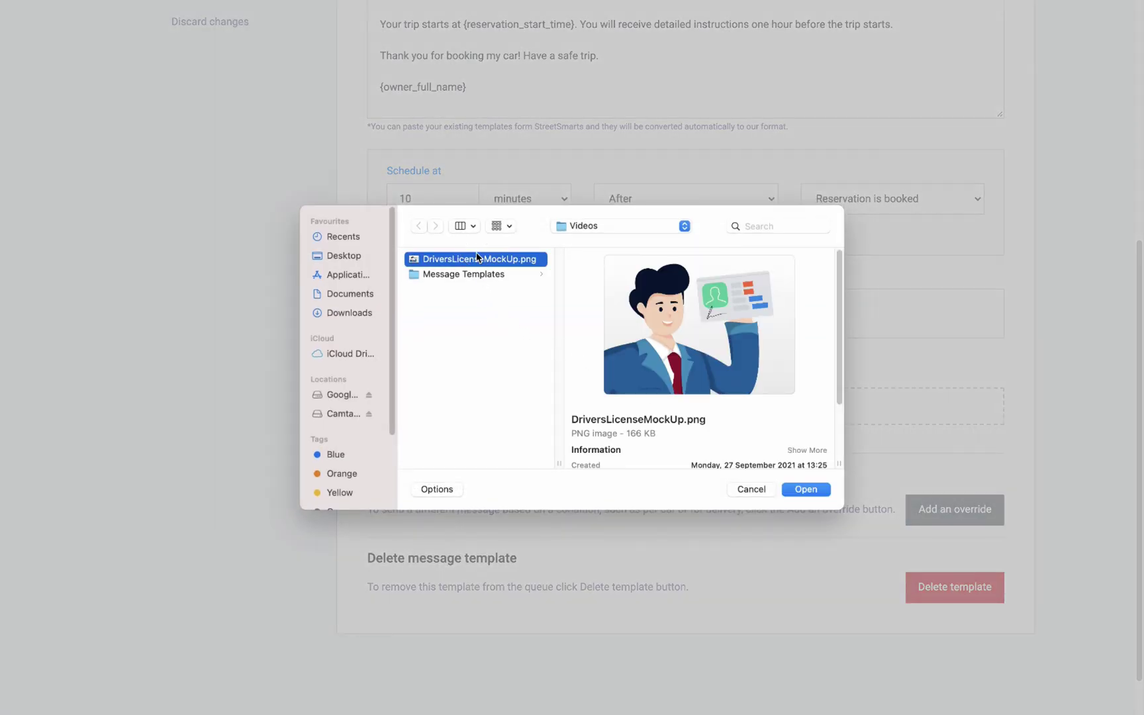
{"action": "left_click", "coordinate": [806, 490]}
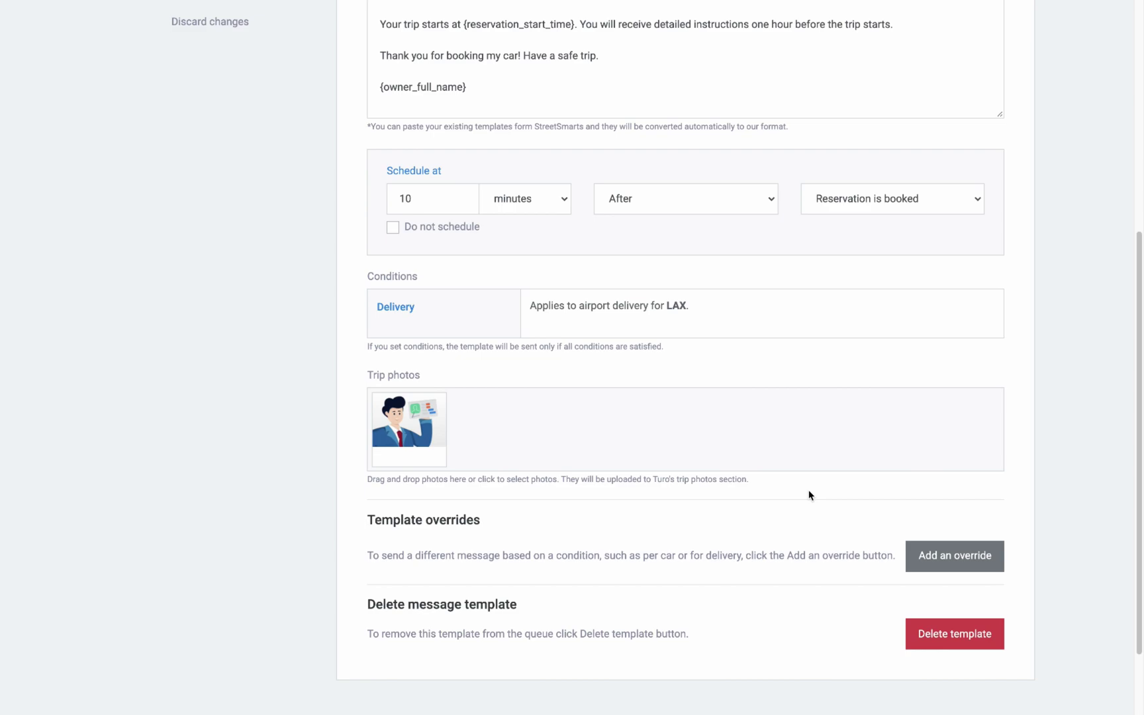
Add a new template override and rename it 'All-wheel drive car'.
{"action": "scroll", "coordinate": [927, 520], "scroll_direction": "up", "scroll_amount": 1}
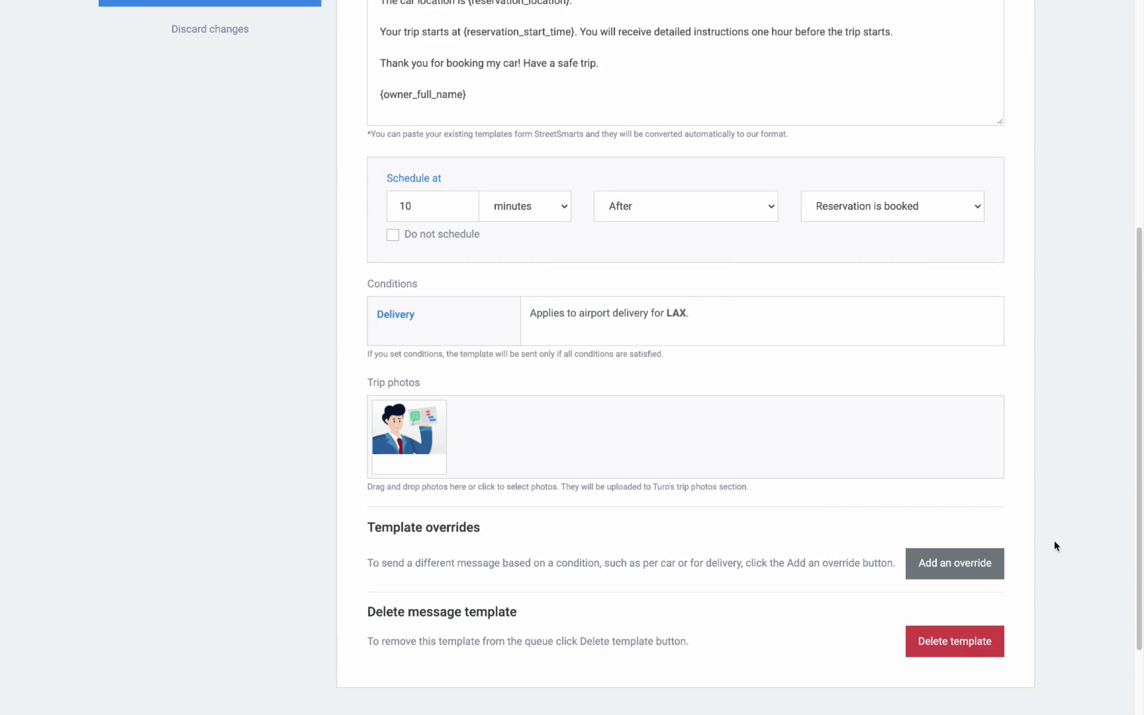
{"action": "left_click", "coordinate": [922, 566]}
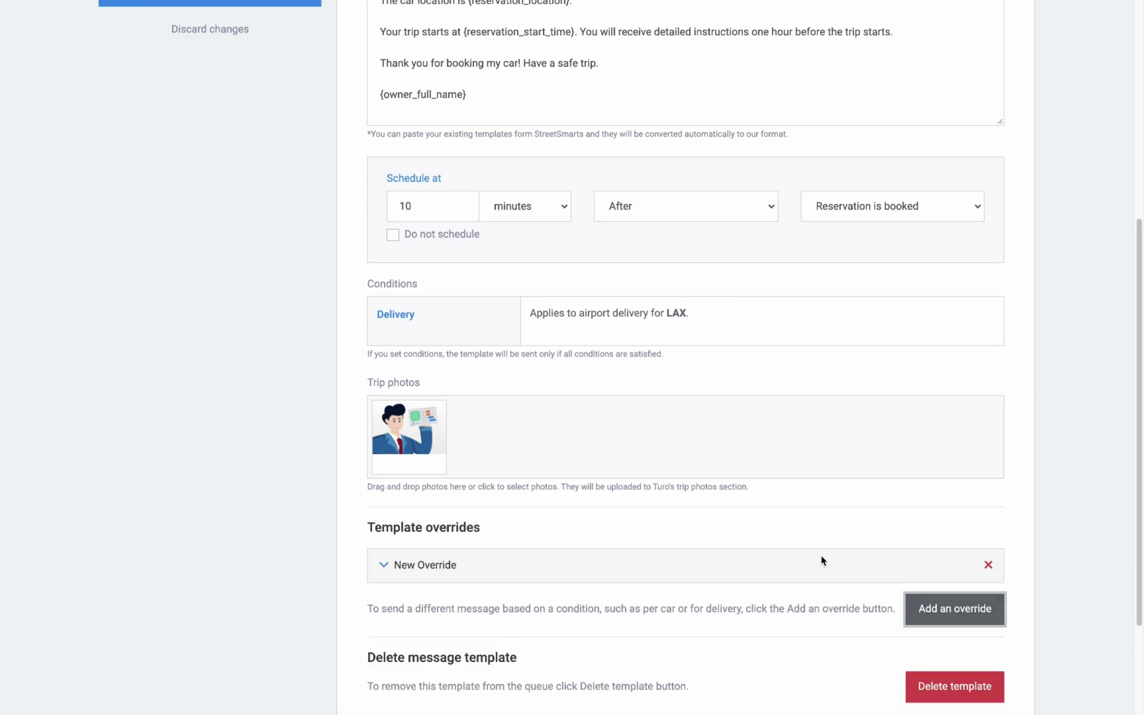
{"action": "scroll", "coordinate": [516, 582], "scroll_direction": "down", "scroll_amount": 3}
{"action": "left_click", "coordinate": [382, 417]}
{"action": "scroll", "coordinate": [382, 419], "scroll_direction": "down", "scroll_amount": 3}
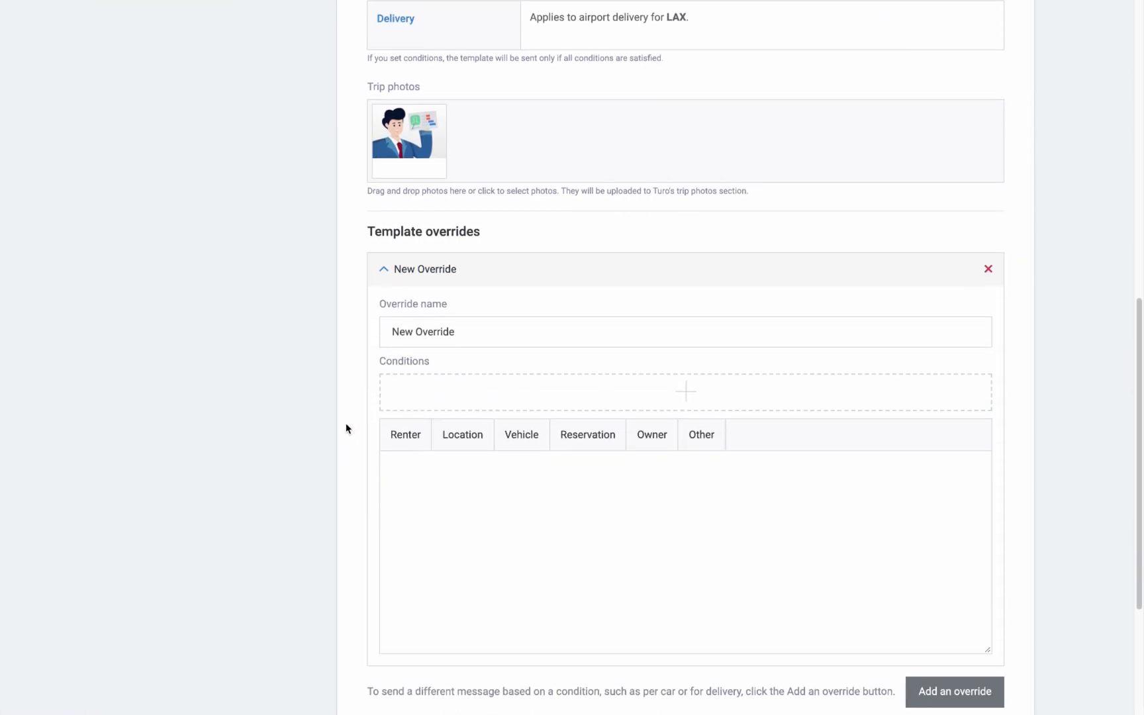
{"action": "triple_click", "coordinate": [396, 331]}
{"action": "type", "text": "All-wh"}
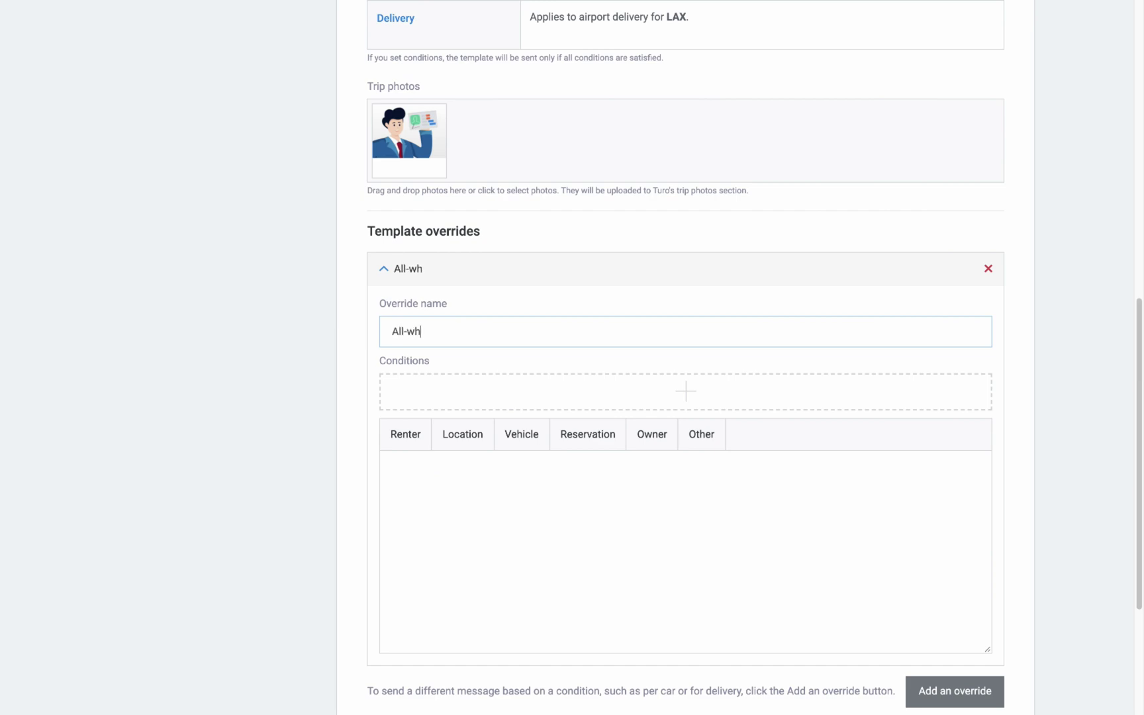
{"action": "type", "text": "eel drive car"}
Limit the override to 2008_JeepLiberty, 2019_Cherokee, Ranger_2009 and 2012 Liberty Jeep cars.
{"action": "left_click", "coordinate": [584, 399]}
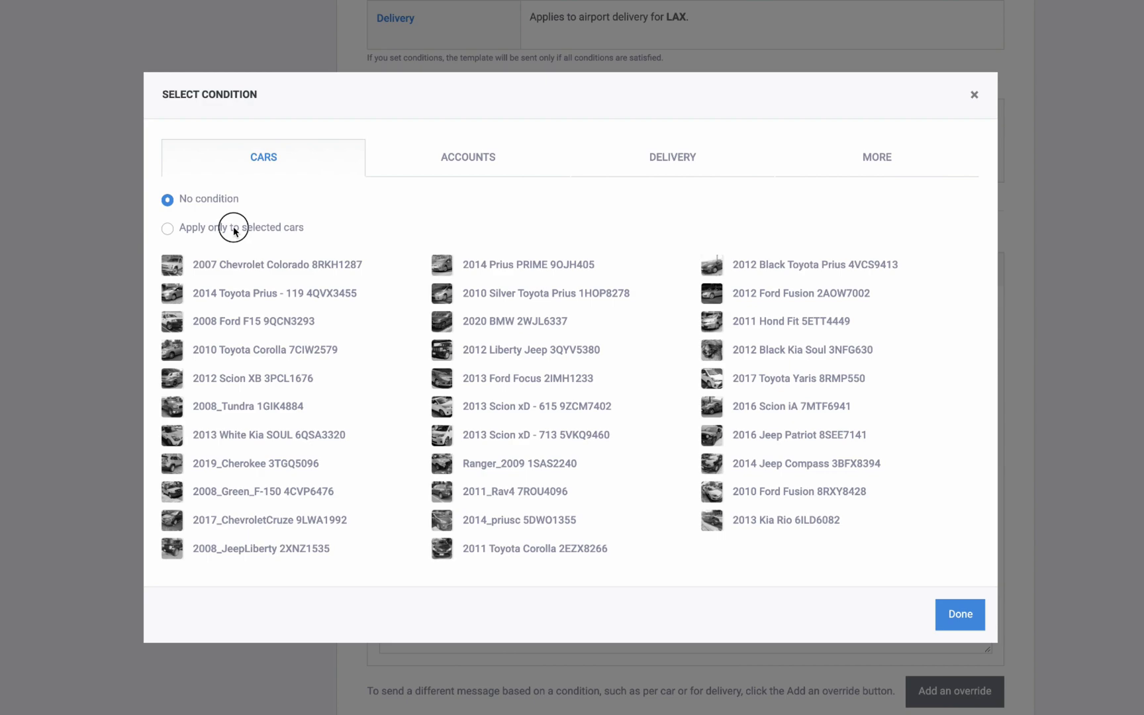
{"action": "left_click", "coordinate": [232, 227]}
{"action": "left_click", "coordinate": [276, 548]}
{"action": "left_click", "coordinate": [264, 463]}
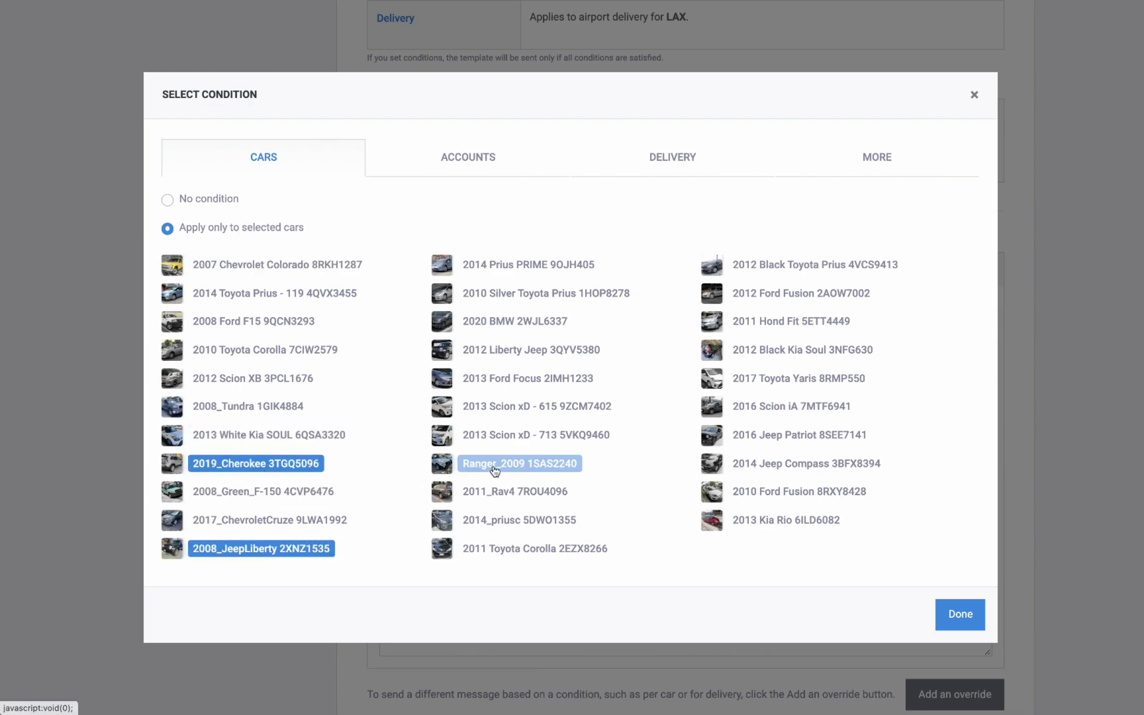
{"action": "left_click", "coordinate": [493, 465]}
{"action": "left_click", "coordinate": [522, 349]}
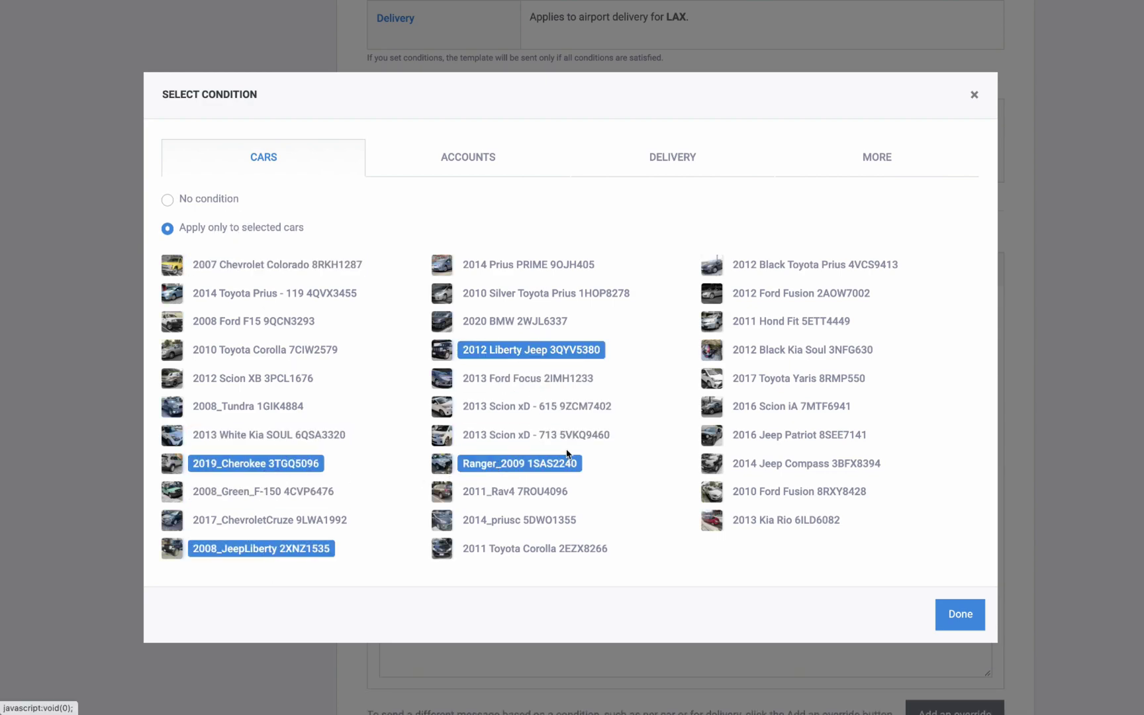
{"action": "left_click", "coordinate": [960, 614]}
{"action": "scroll", "coordinate": [596, 463], "scroll_direction": "up", "scroll_amount": 10}
Paste the welcome text into the override and add 'This car is ideal for mountain terrain with its all-wheel drive' after the fuel line.
{"action": "left_click_drag", "start_coordinate": [471, 427], "coordinate": [354, 243]}
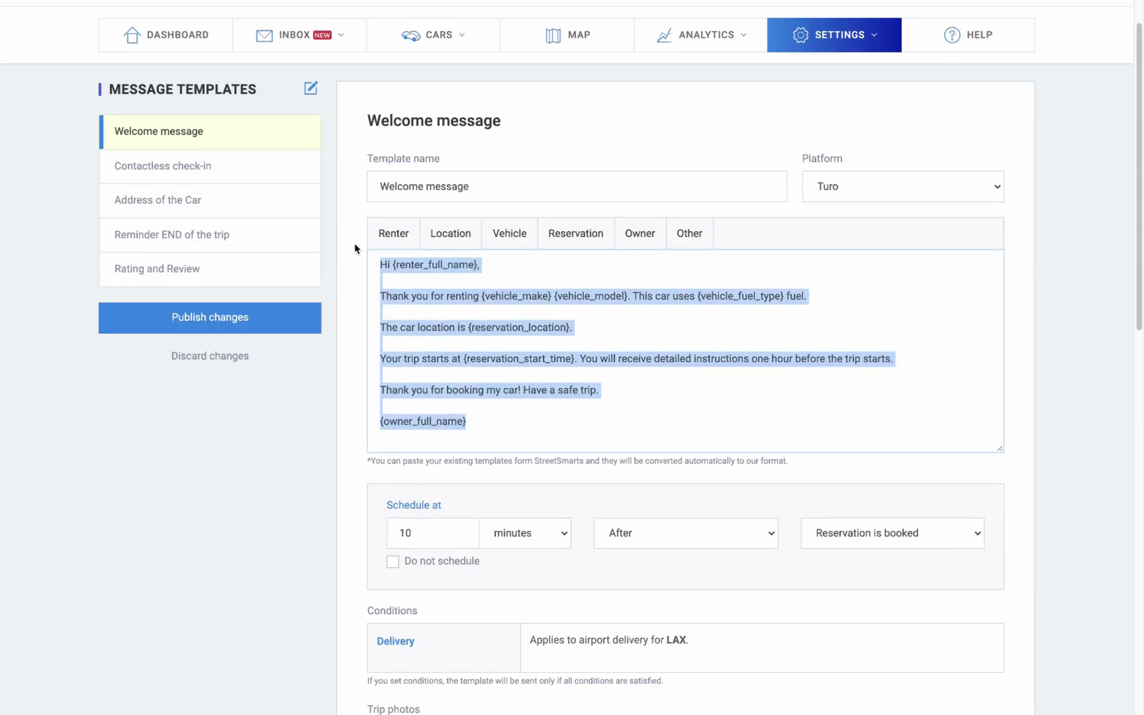
{"action": "scroll", "coordinate": [345, 388], "scroll_direction": "down", "scroll_amount": 10}
{"action": "left_click", "coordinate": [475, 446]}
{"action": "key", "text": "ctrl+v"}
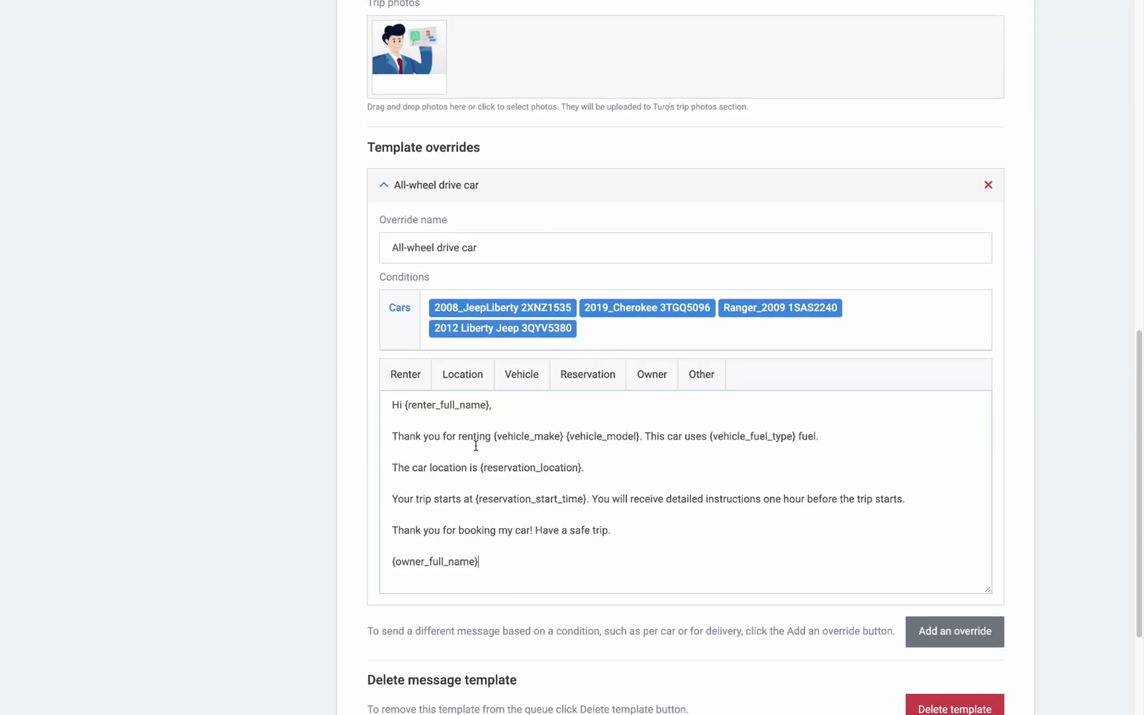
{"action": "left_click", "coordinate": [824, 436]}
{"action": "key", "text": "Return"}
{"action": "key", "text": "Return"}
{"action": "type", "text": "This c"}
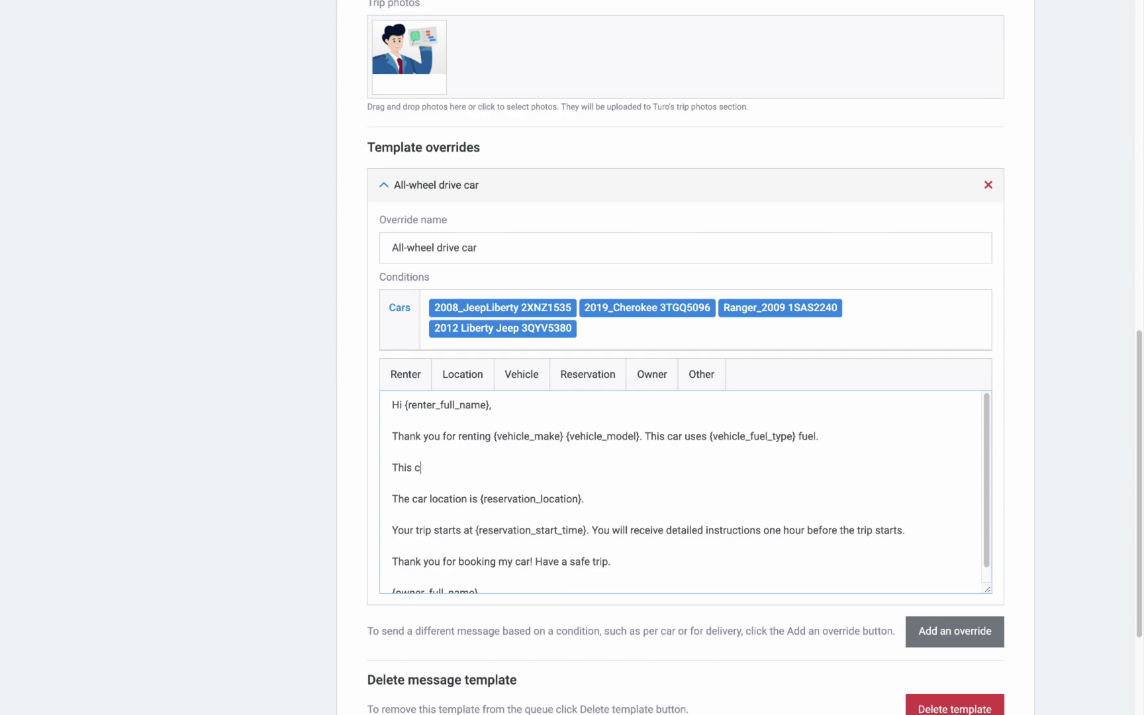
{"action": "type", "text": "ar is ideal for mountain terr"}
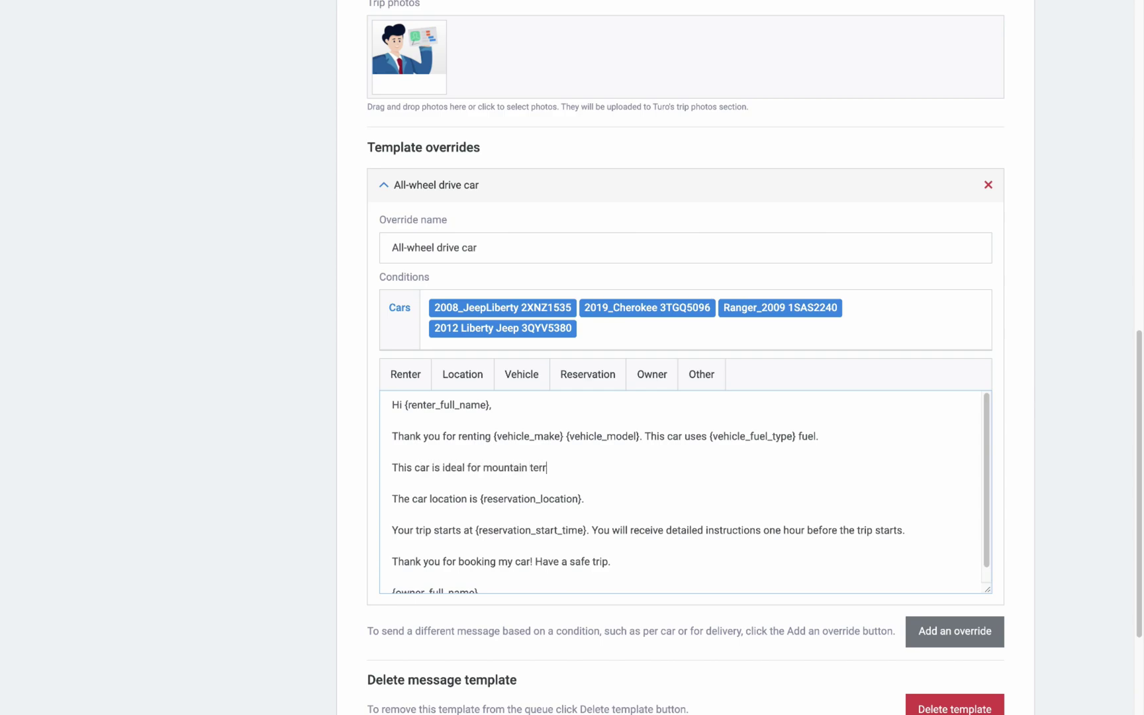
{"action": "type", "text": "ain with its all-wheel "}
{"action": "type", "text": "drive."}
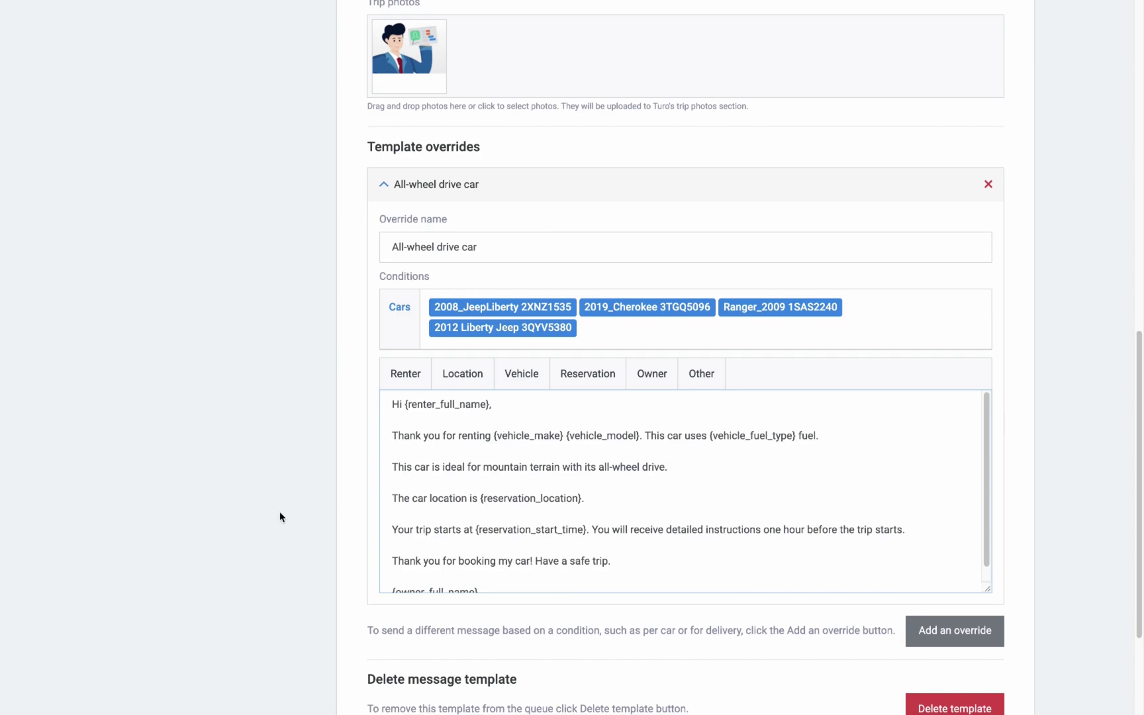
{"action": "scroll", "coordinate": [280, 512], "scroll_direction": "up", "scroll_amount": 10}
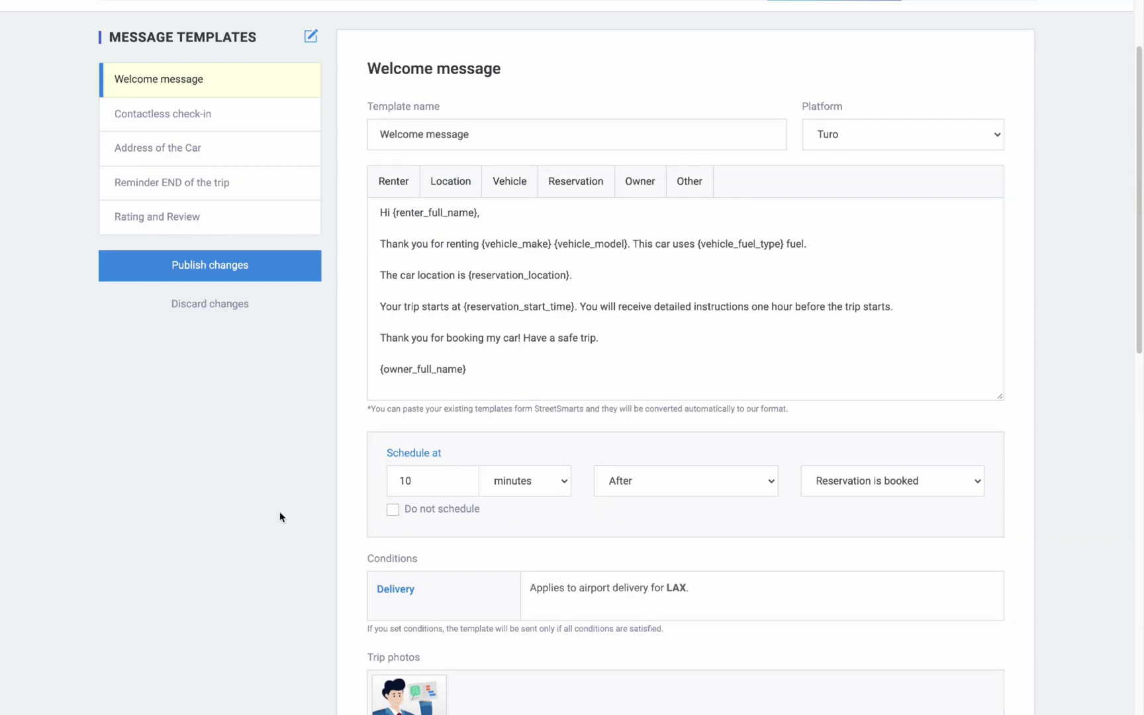
Save the Welcome message template with Publish changes.
{"action": "scroll", "coordinate": [280, 517], "scroll_direction": "up", "scroll_amount": 1}
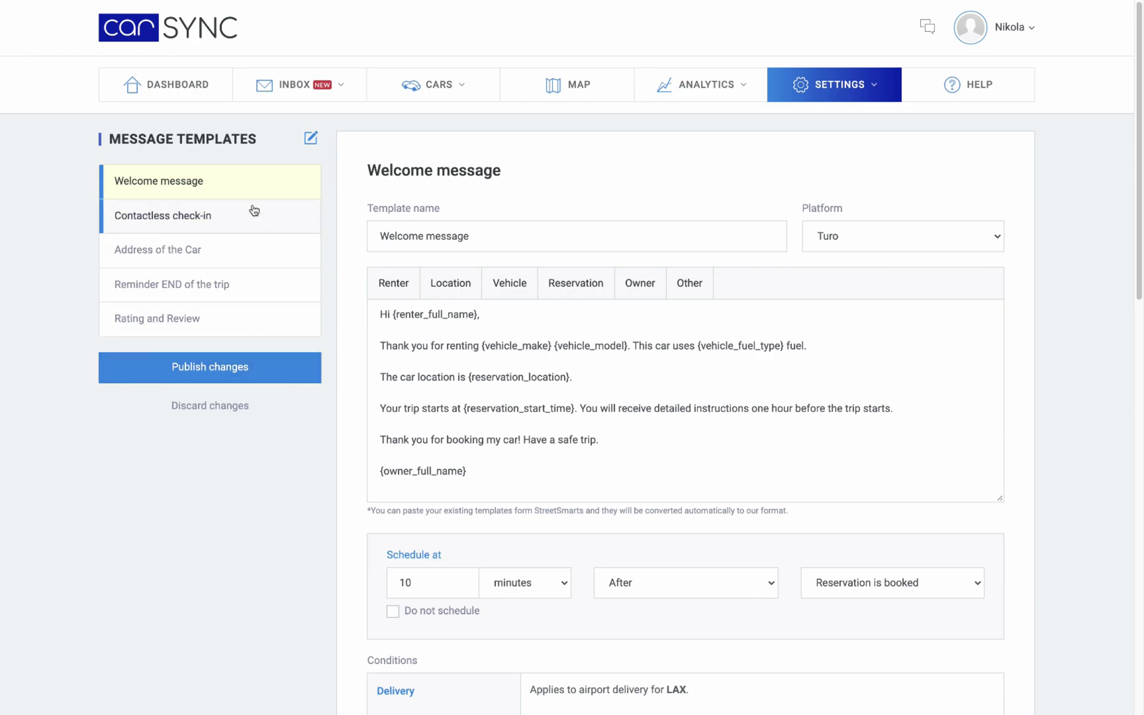
{"action": "left_click", "coordinate": [261, 372]}
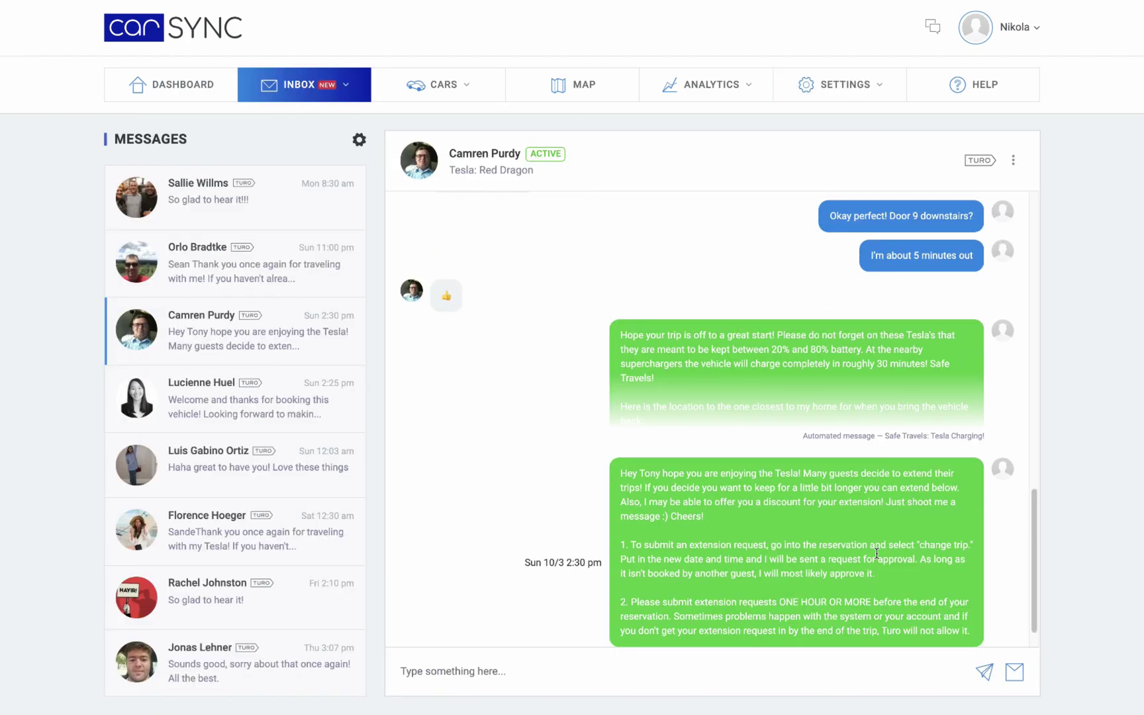
Open the top conversation in the inbox Messages list.
{"action": "left_click", "coordinate": [297, 206]}
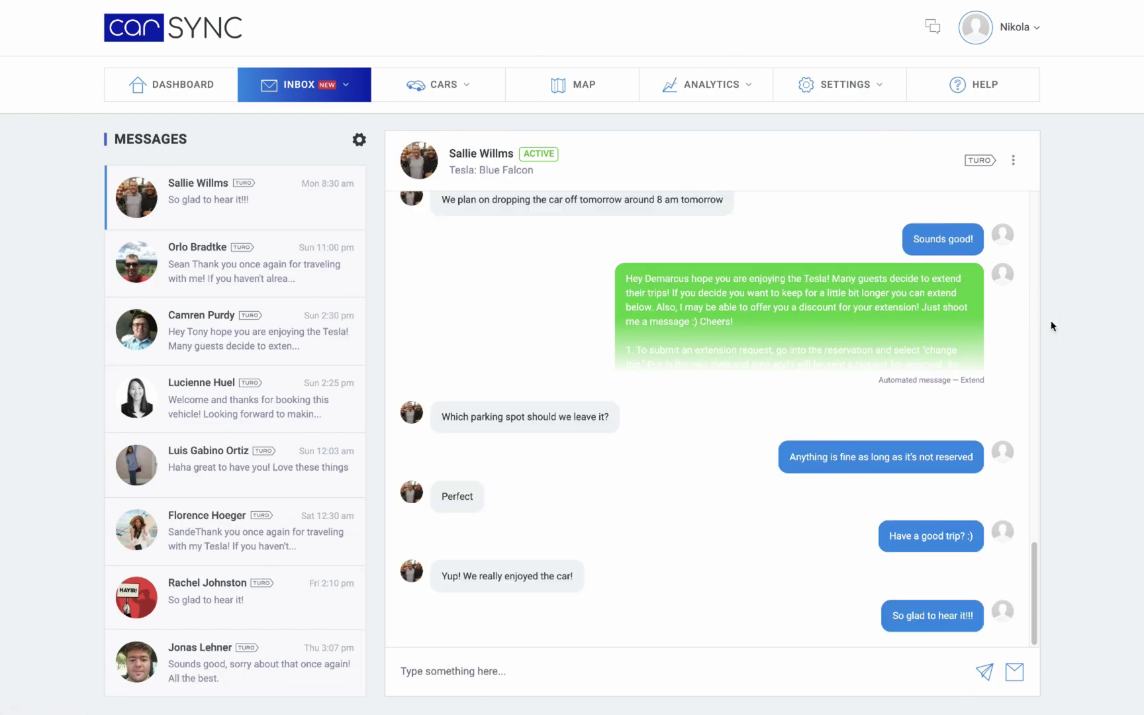